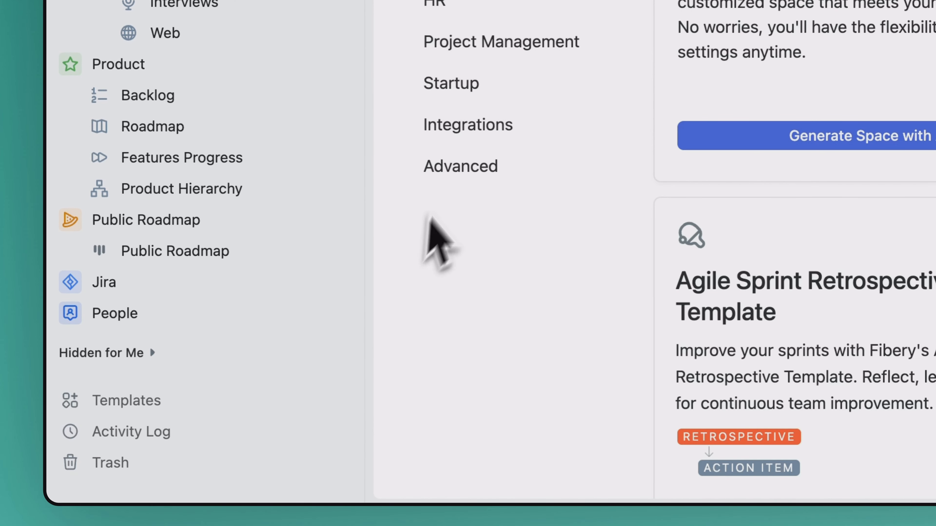
Search the integration templates for hub and start the HubSpot sync
left_click(444, 130)
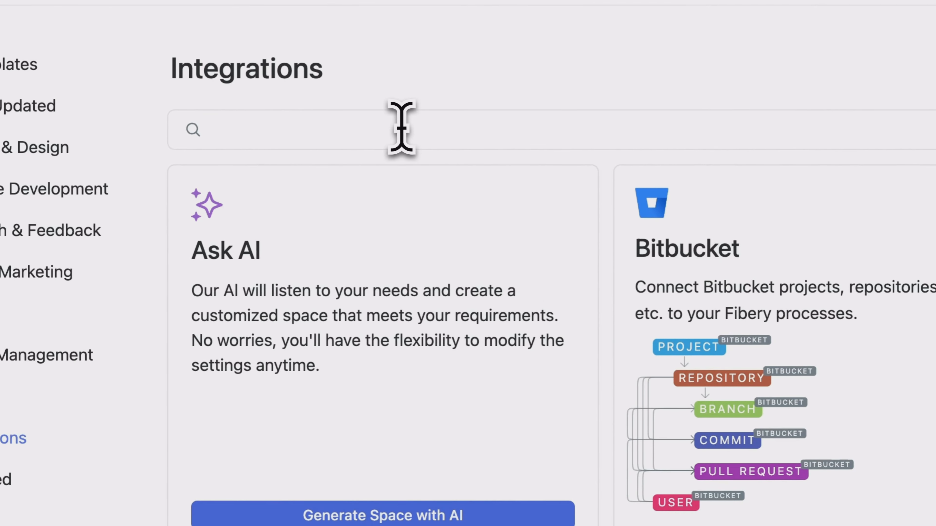
type("hub")
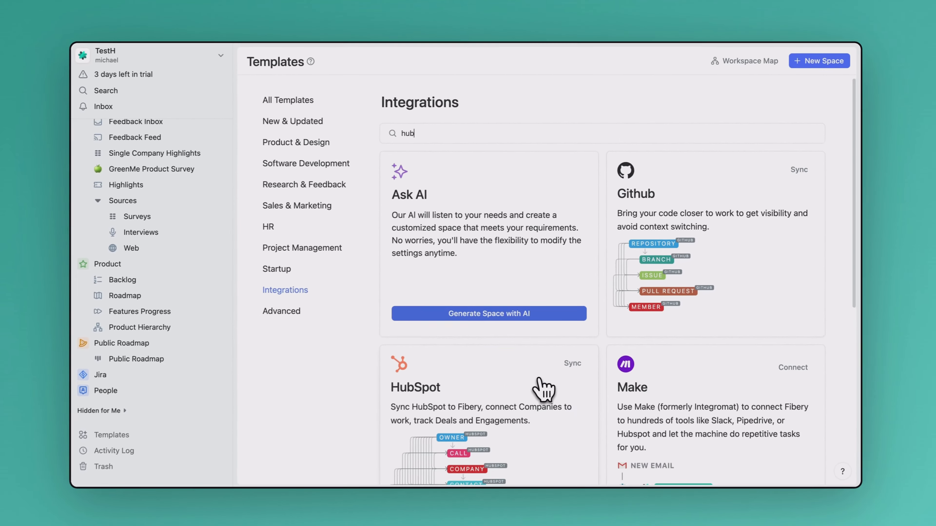
scroll(540, 380, "down", 3)
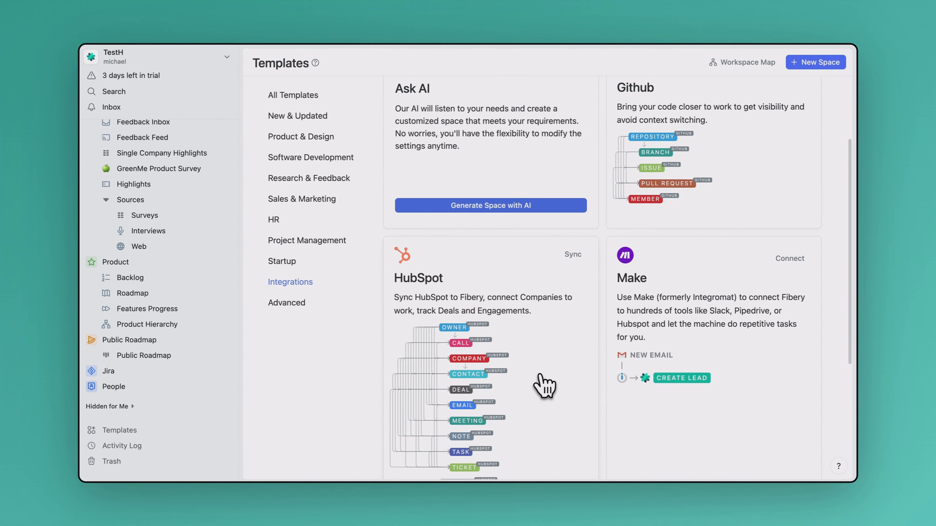
scroll(543, 385, "down", 1)
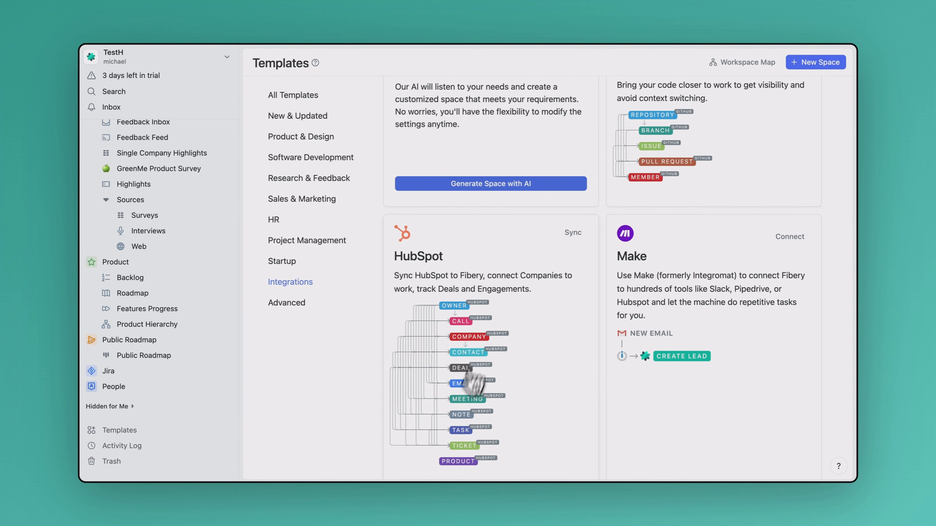
left_click(572, 233)
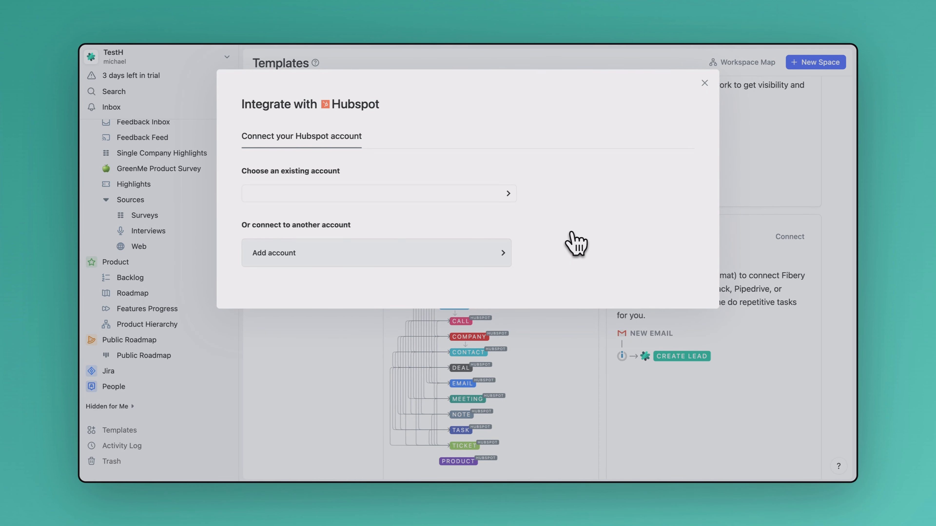
Connect the existing HubSpot account and sync with the default databases and field setup
left_click(404, 198)
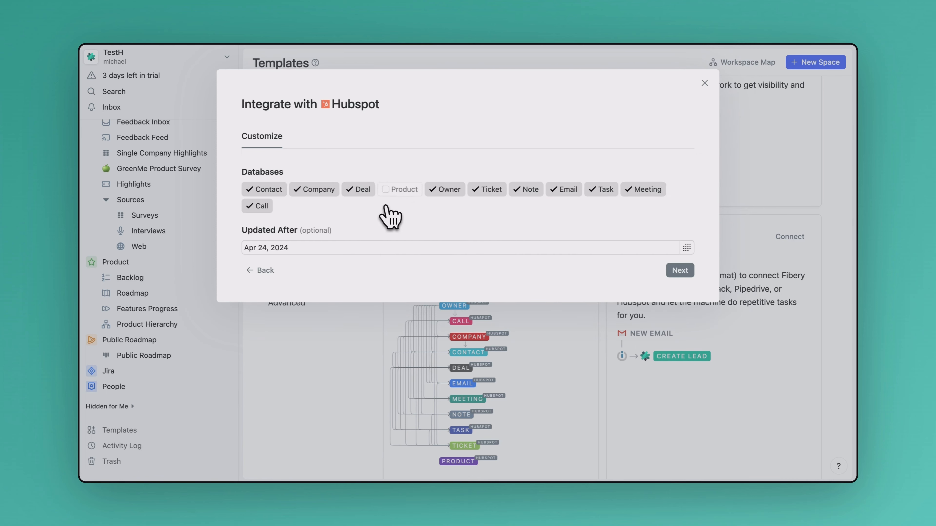
left_click(682, 272)
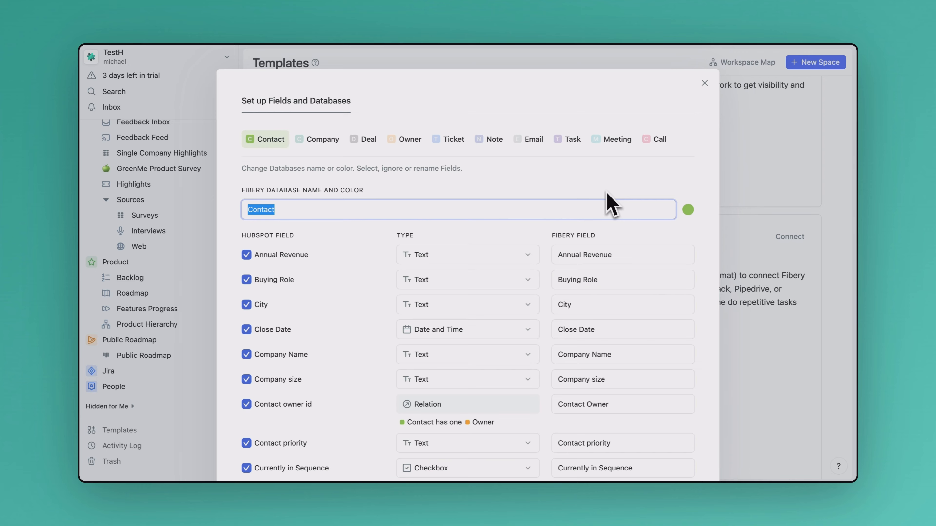
scroll(518, 321, "down", 15)
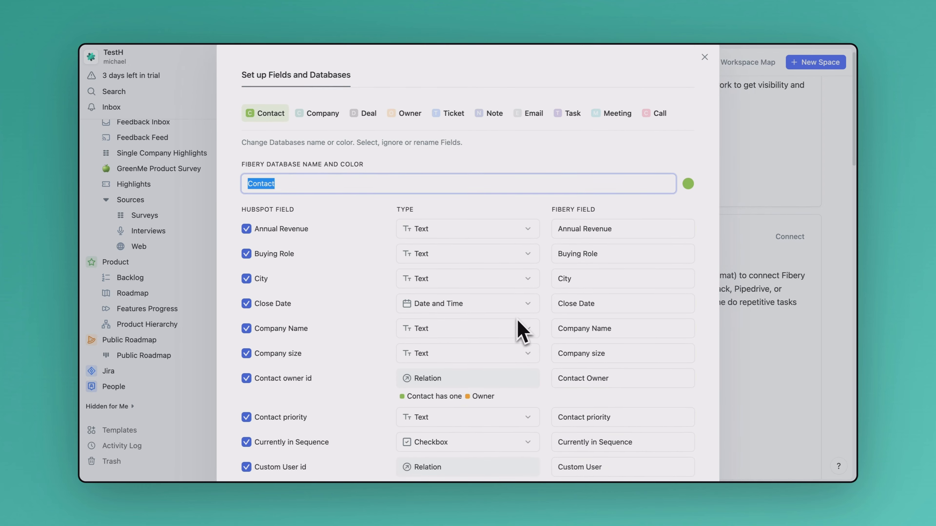
scroll(523, 331, "down", 15)
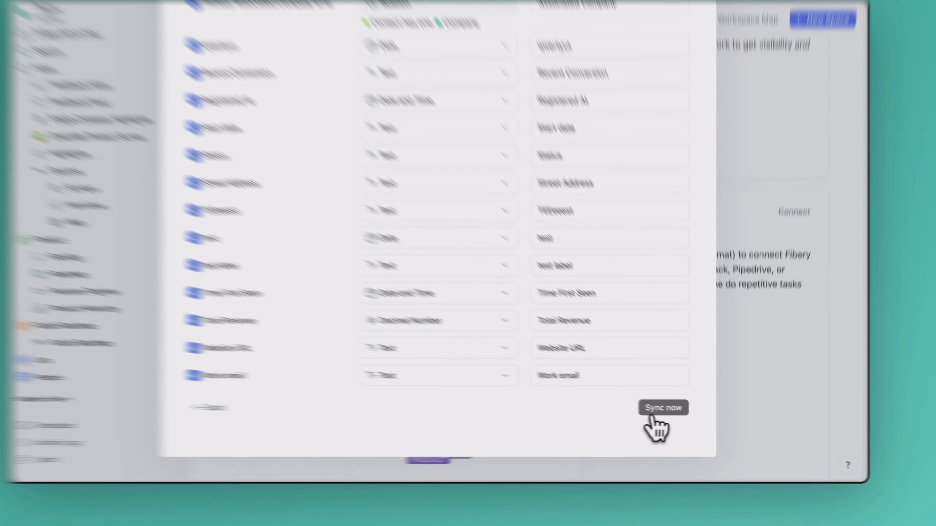
left_click(672, 415)
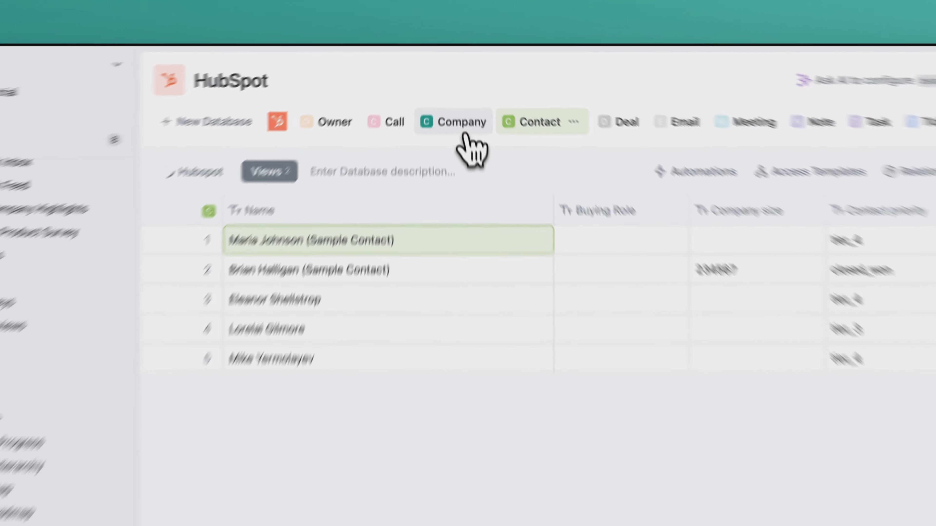
Review the synced Company database, then the columns of the Feedback space's Interview database
left_click(455, 96)
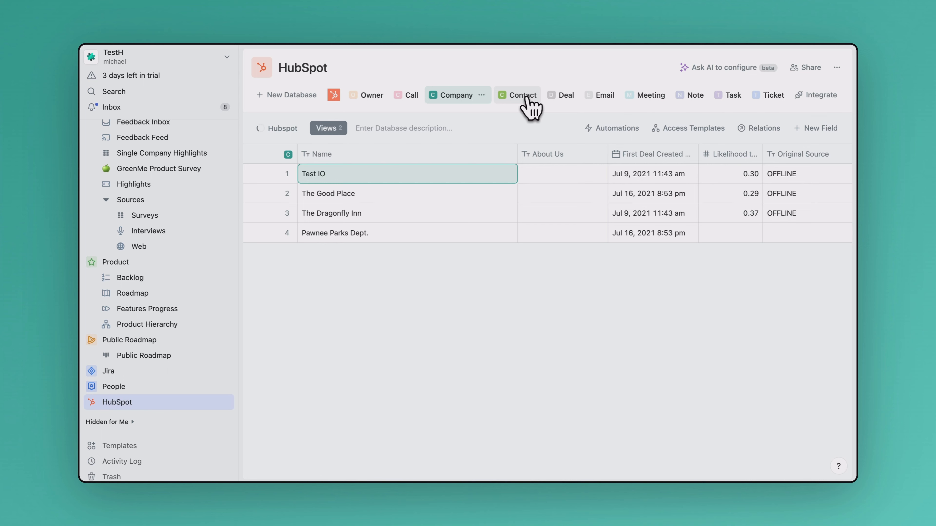
scroll(109, 194, "up", 3)
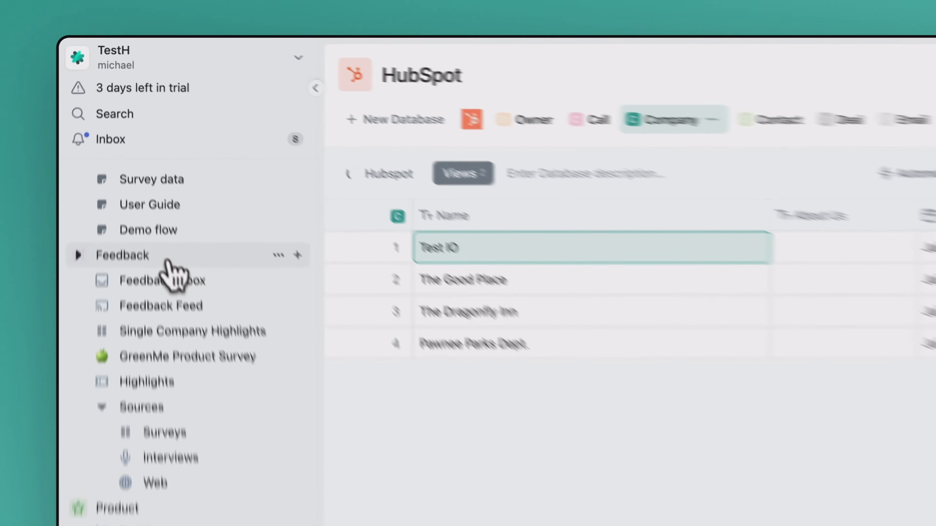
left_click(140, 178)
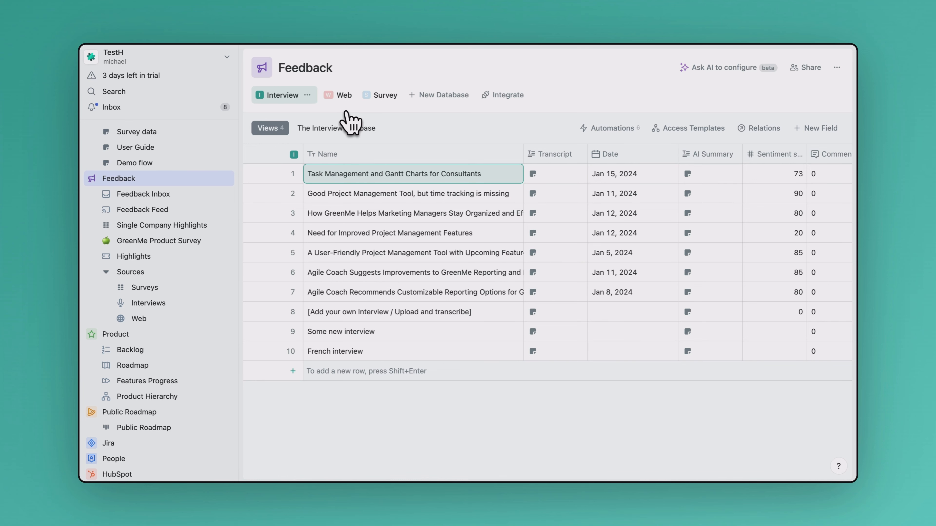
scroll(523, 232, "right", 10)
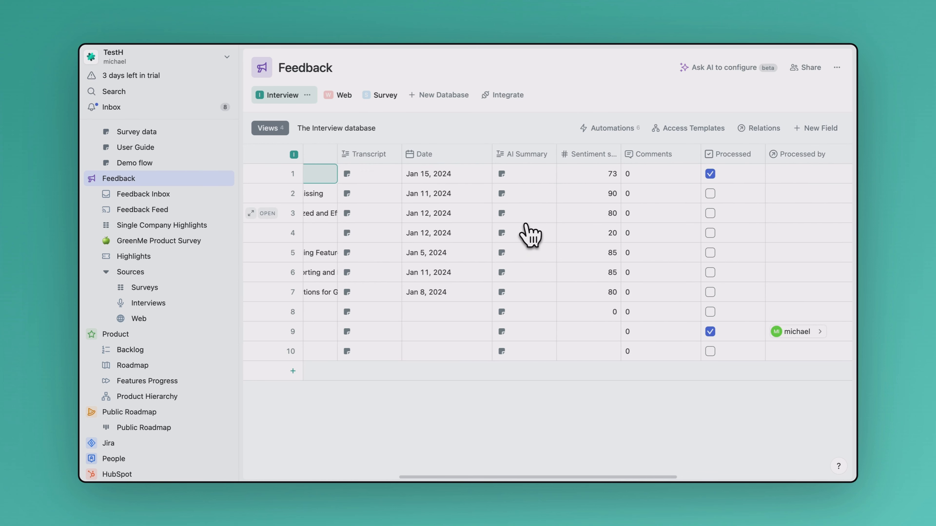
scroll(528, 234, "right", 10)
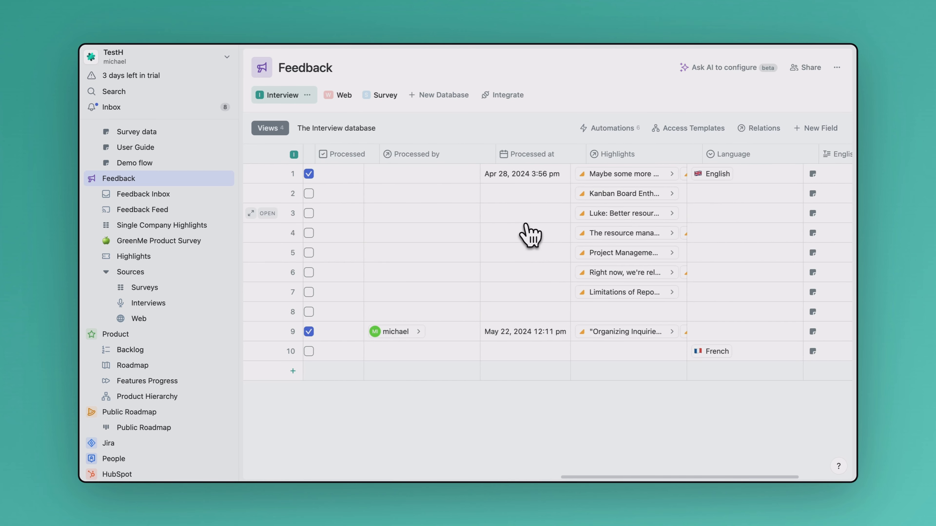
scroll(530, 235, "right", 2)
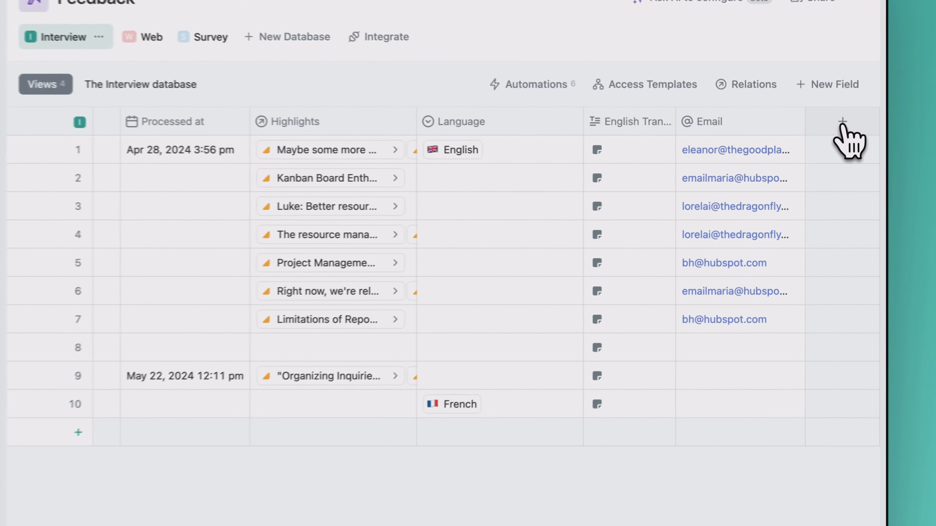
Start a new relation field in the Interview database pointing to the Contact database
left_click(831, 155)
scroll(787, 326, "down", 2)
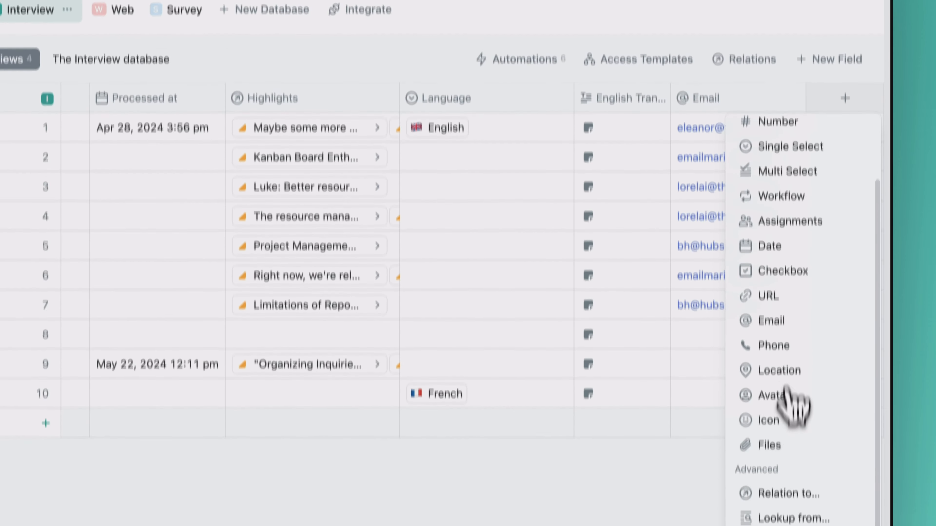
left_click(786, 519)
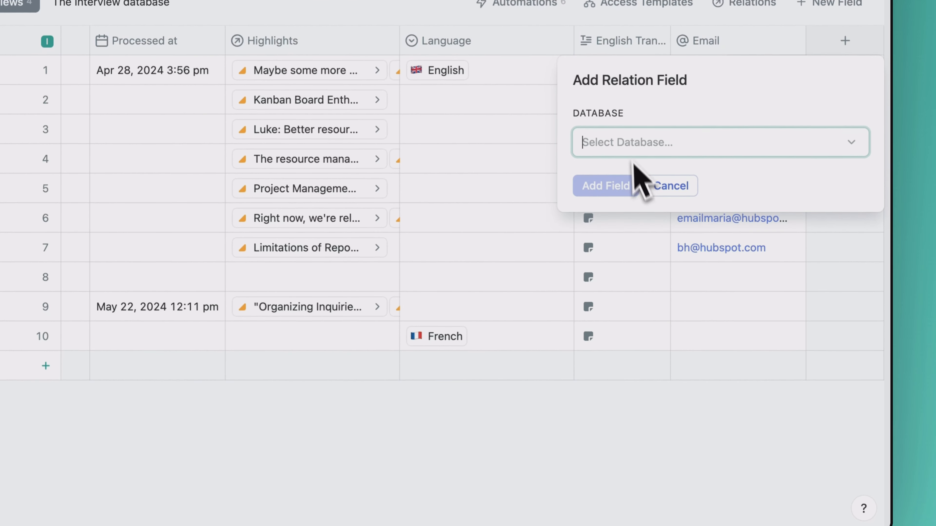
left_click(627, 140)
type("cona")
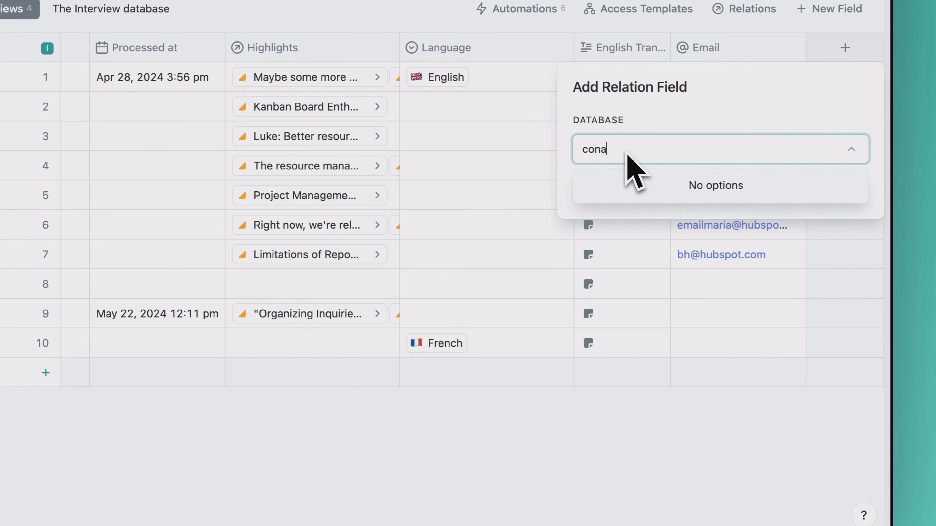
key("BackSpace")
left_click(640, 258)
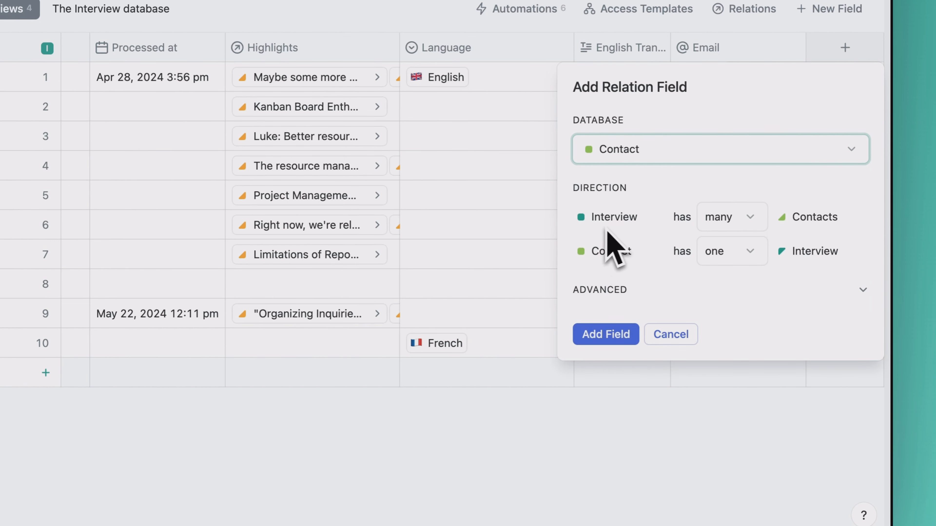
Set the relation so each Interview has one Contact and each Contact has many Interviews
left_click(719, 227)
left_click(733, 250)
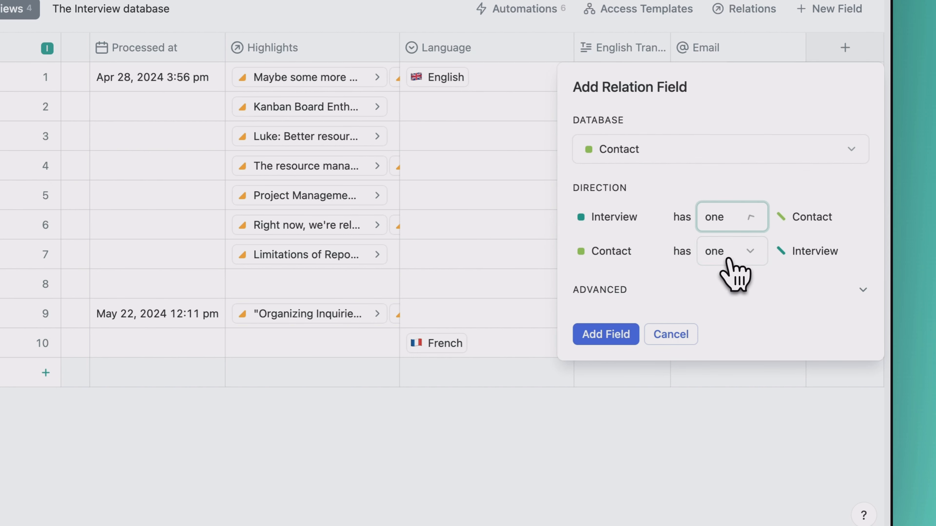
left_click(702, 255)
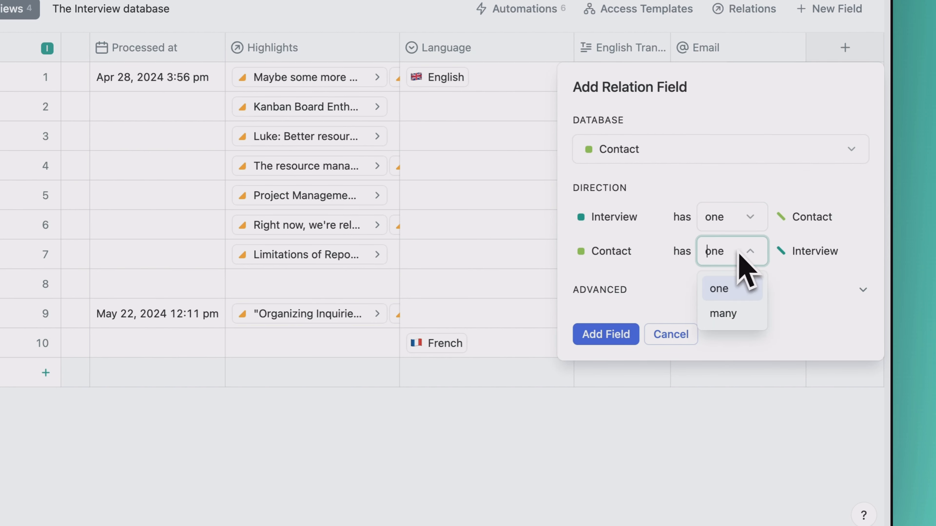
left_click(724, 312)
left_click(601, 291)
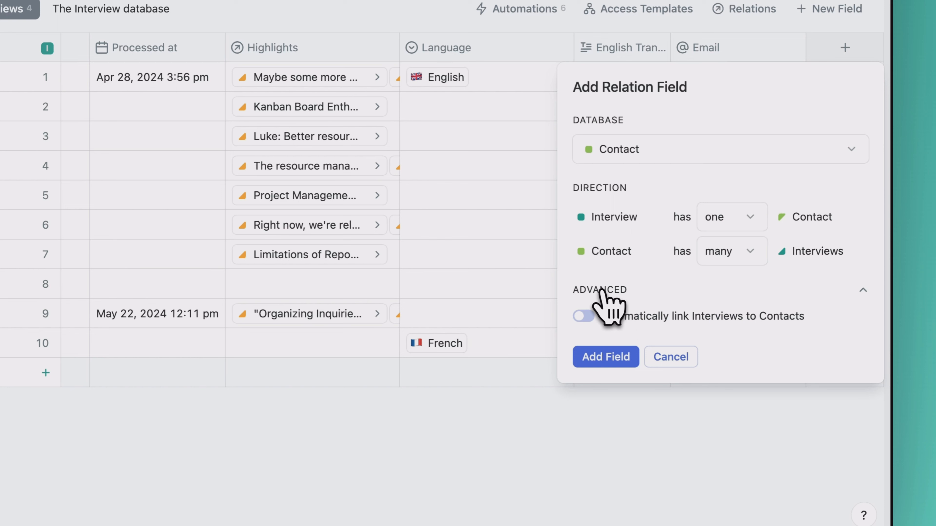
Enable automatic linking of Interviews to Contacts by matching Interview Email to Contact Email, and add the field
left_click(584, 316)
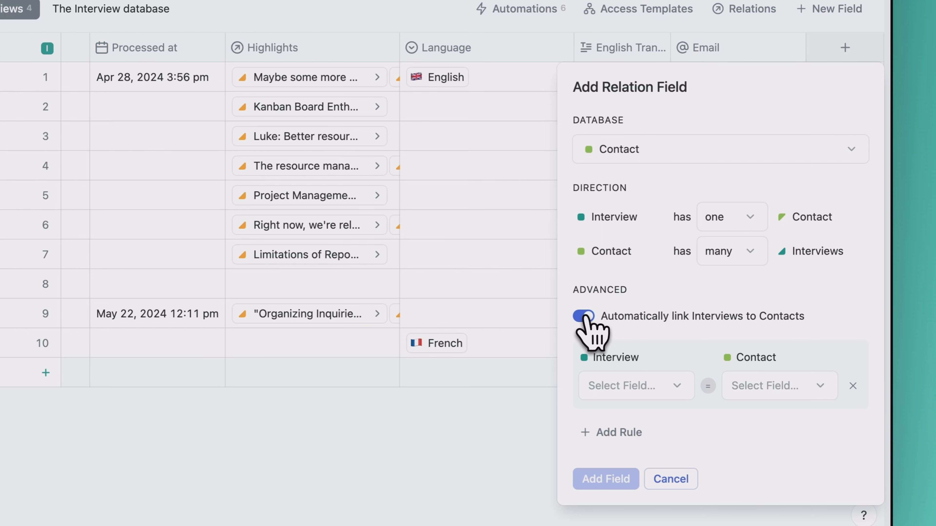
left_click(626, 387)
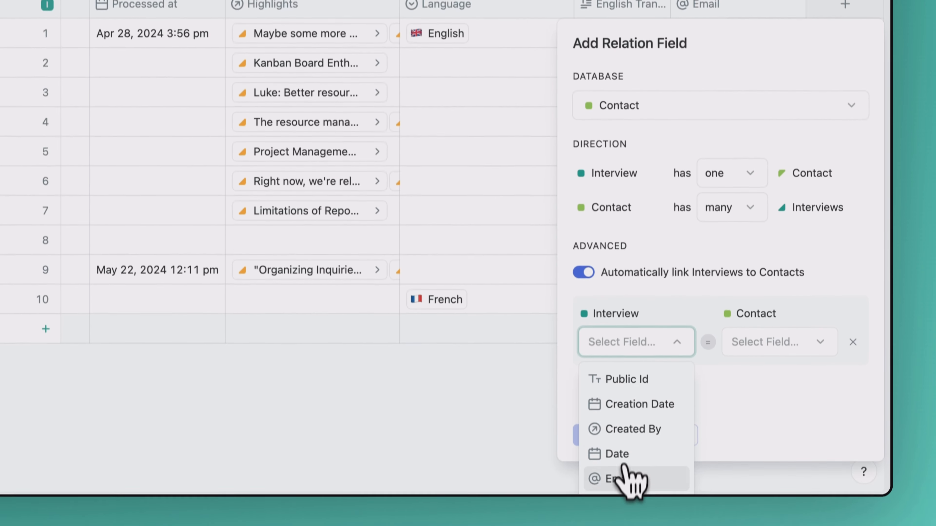
left_click(627, 523)
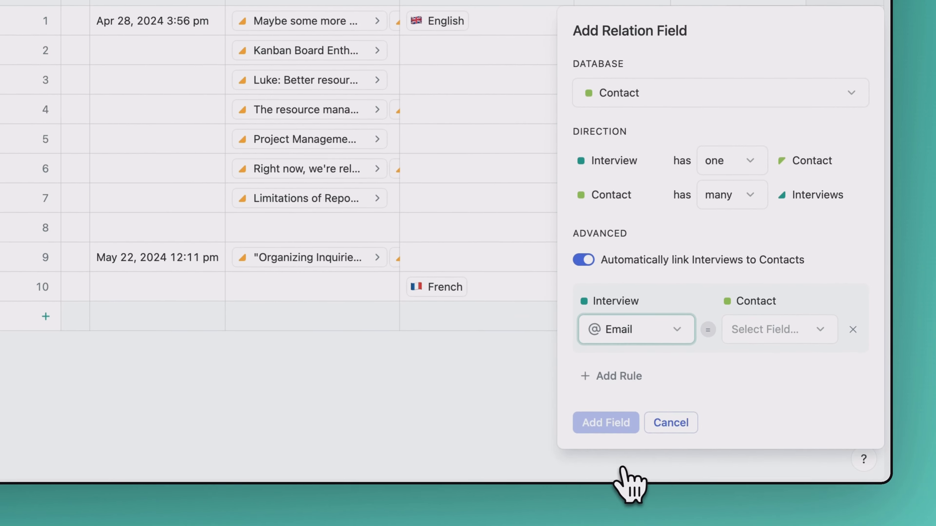
left_click(758, 332)
type("ema")
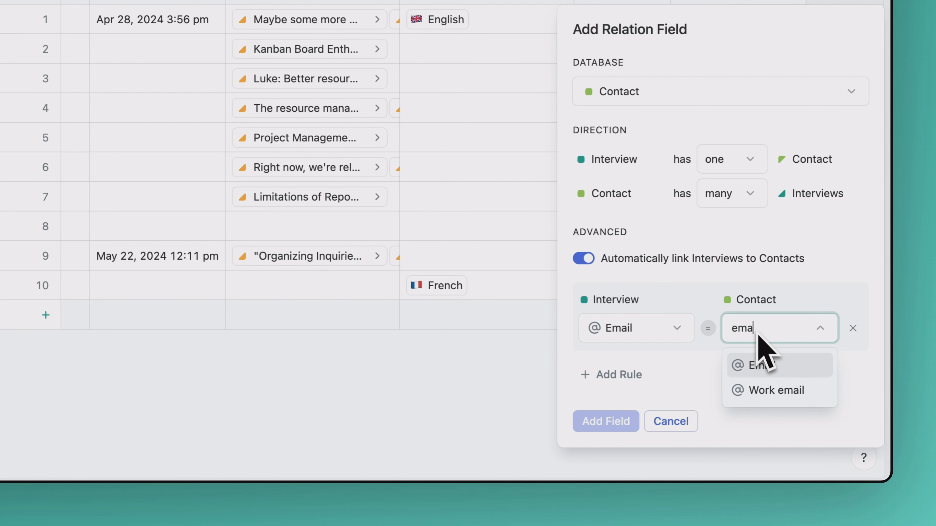
left_click(755, 370)
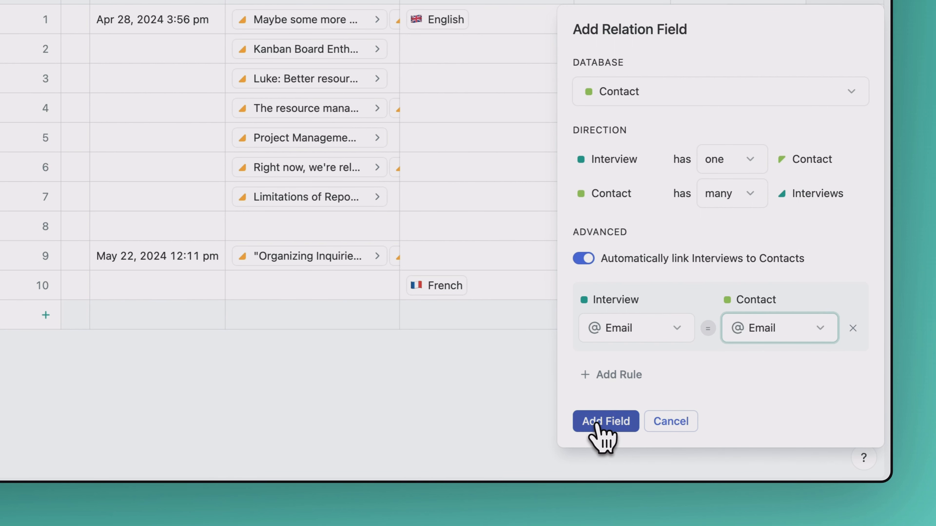
left_click(599, 429)
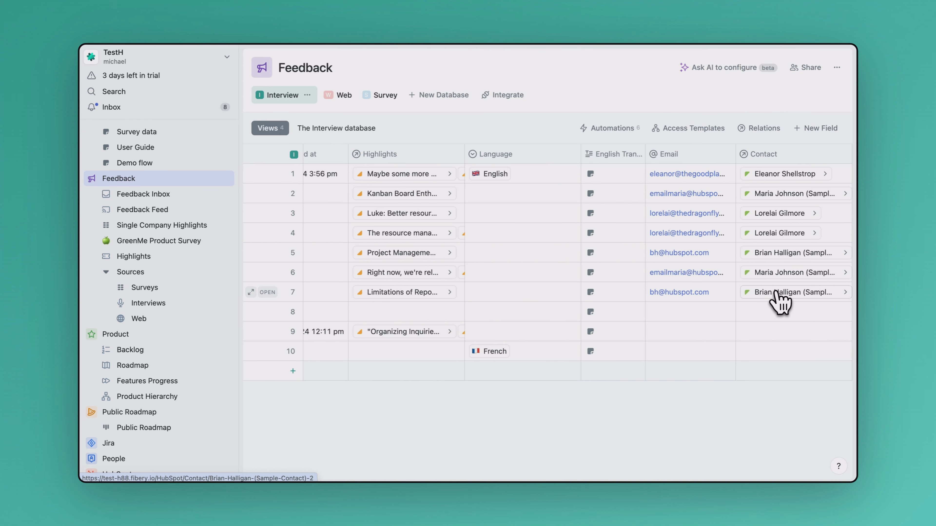
Add a lookup field to the Interview database showing the Contact's Associated Company
scroll(779, 301, "right", 3)
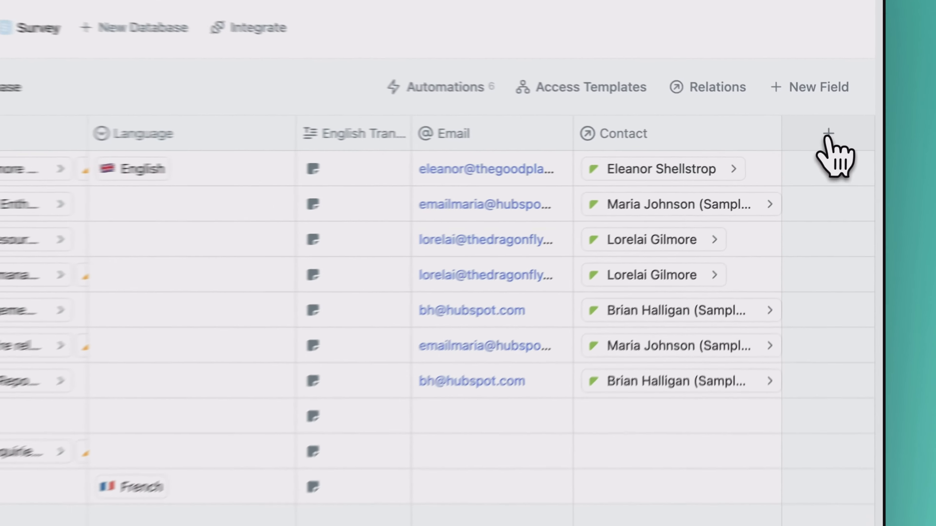
left_click(826, 154)
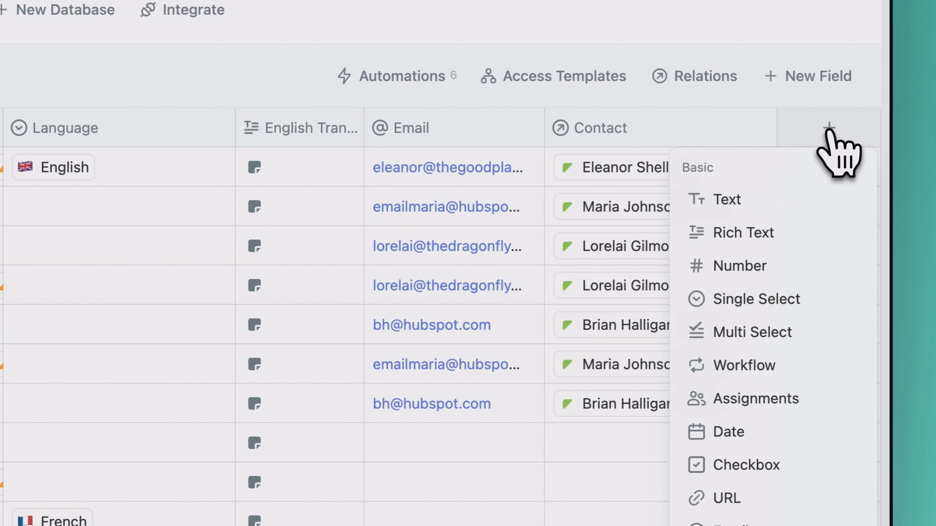
scroll(810, 448, "down", 3)
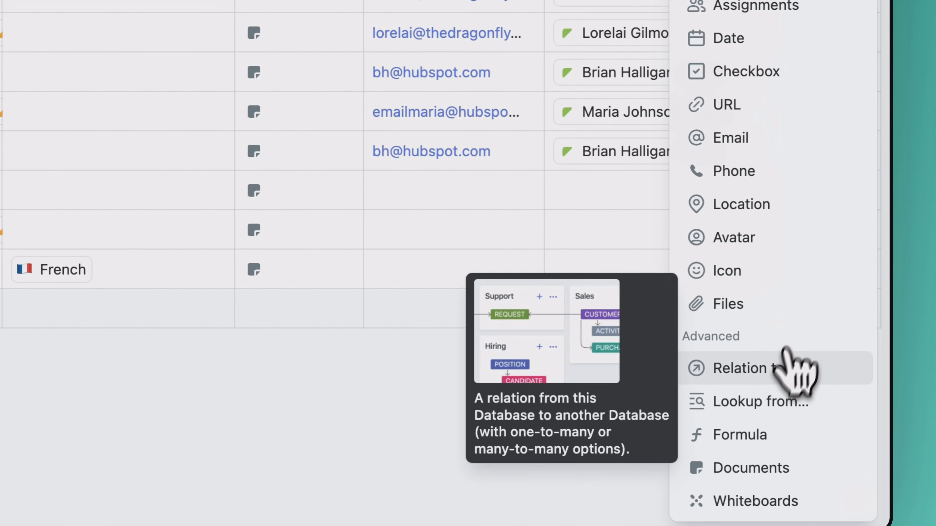
left_click(758, 402)
left_click(537, 158)
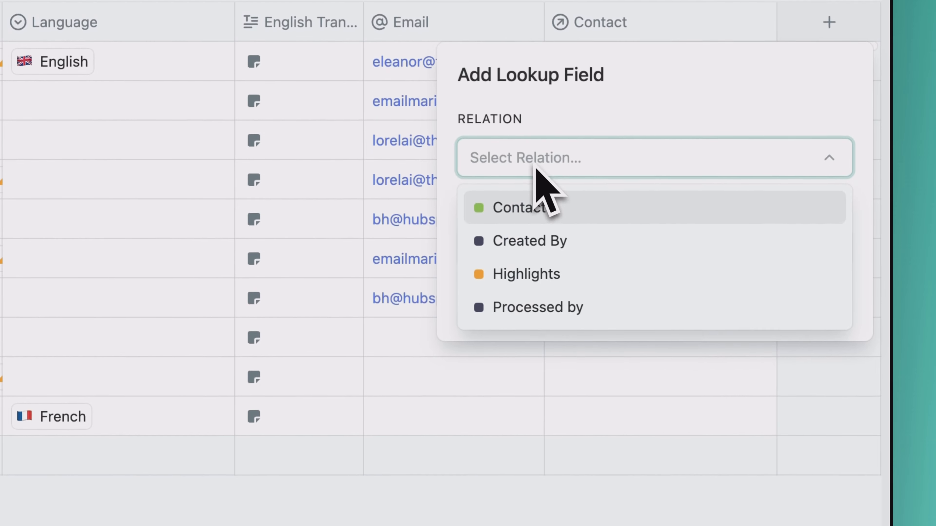
left_click(536, 212)
left_click(532, 248)
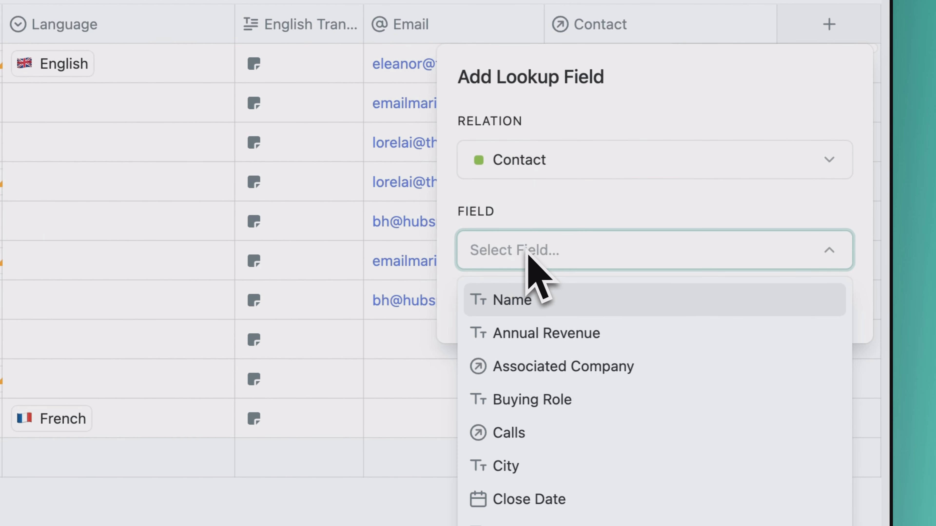
left_click(526, 366)
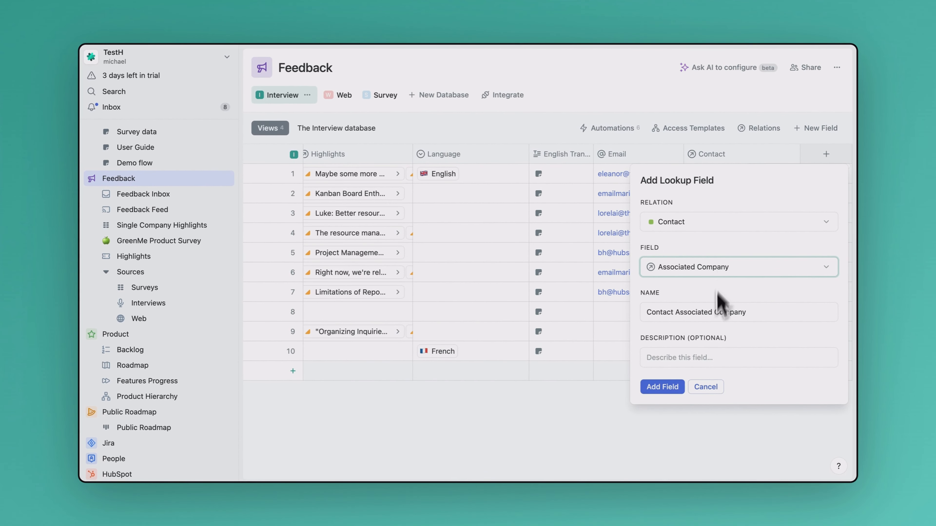
left_click(659, 387)
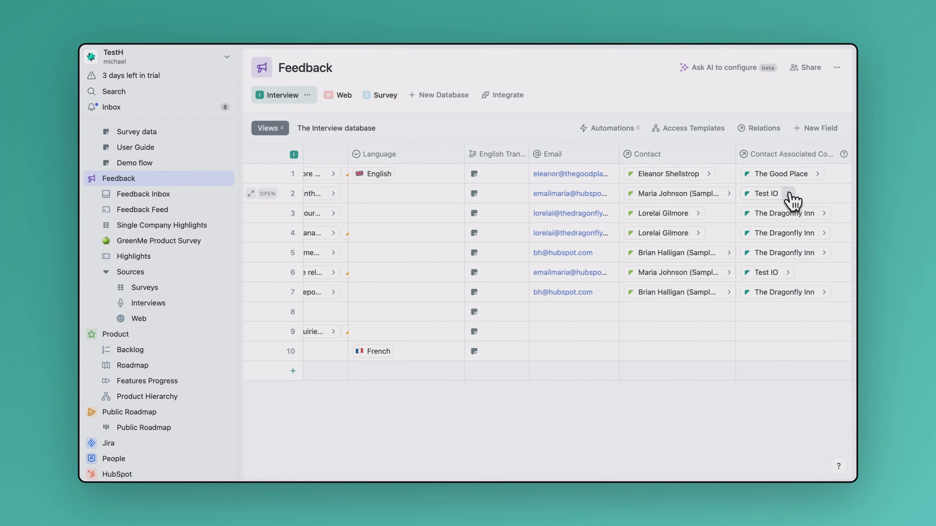
Open the Test IO company linked from an interview, review its synced properties, and close it
left_click(788, 193)
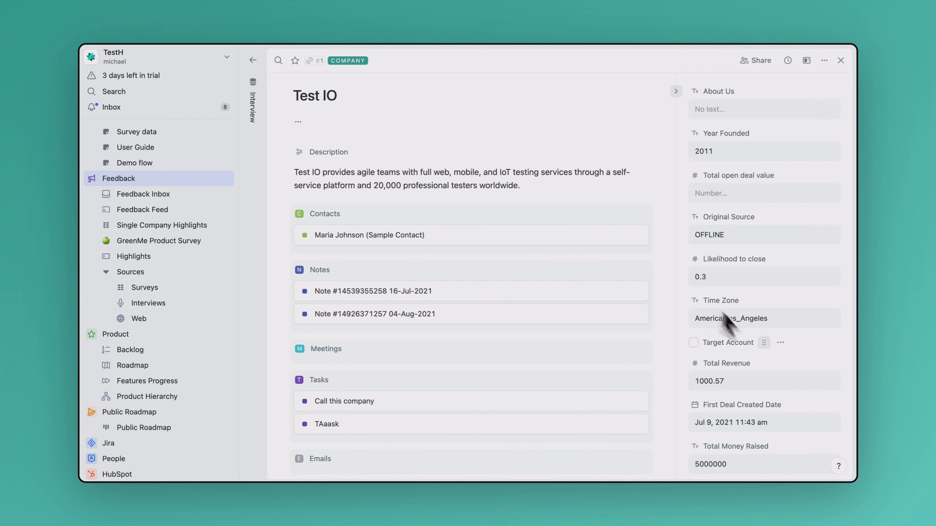
scroll(764, 360, "down", 5)
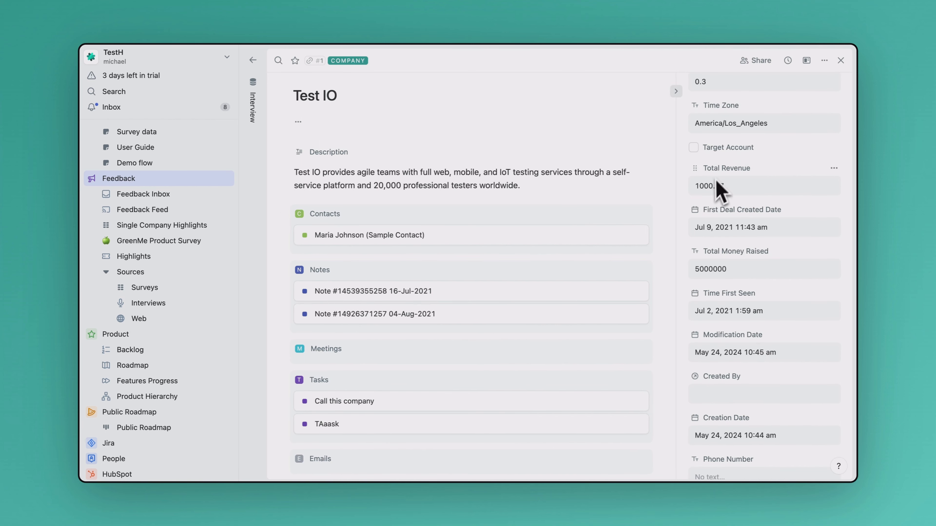
scroll(732, 221, "down", 6)
scroll(733, 251, "up", 10)
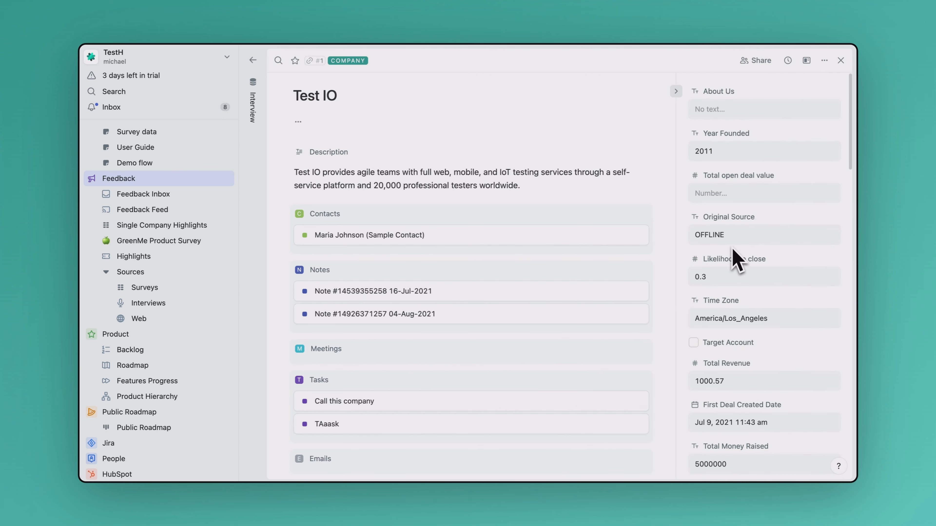
left_click(840, 60)
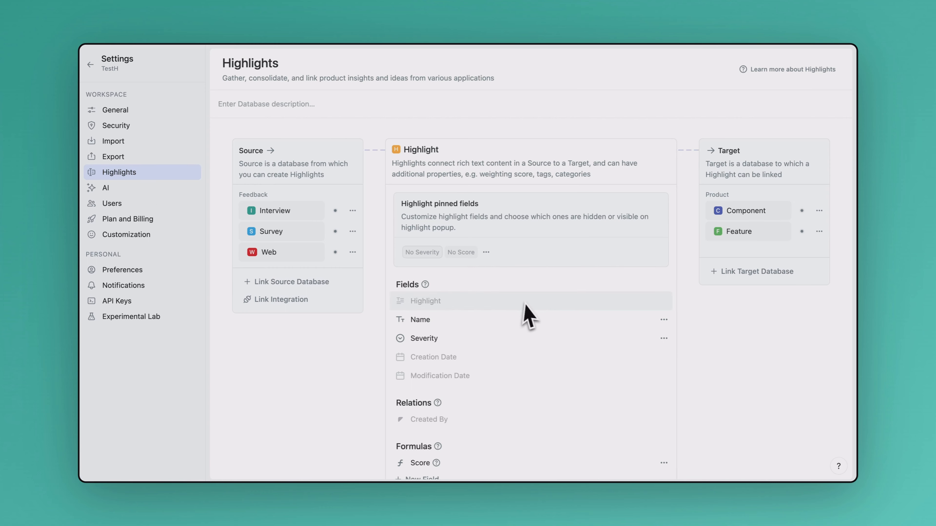
Start a new Highlight formula field named Source Company with the formula IfEmpty([Source → Interview].Company)
scroll(528, 314, "down", 5)
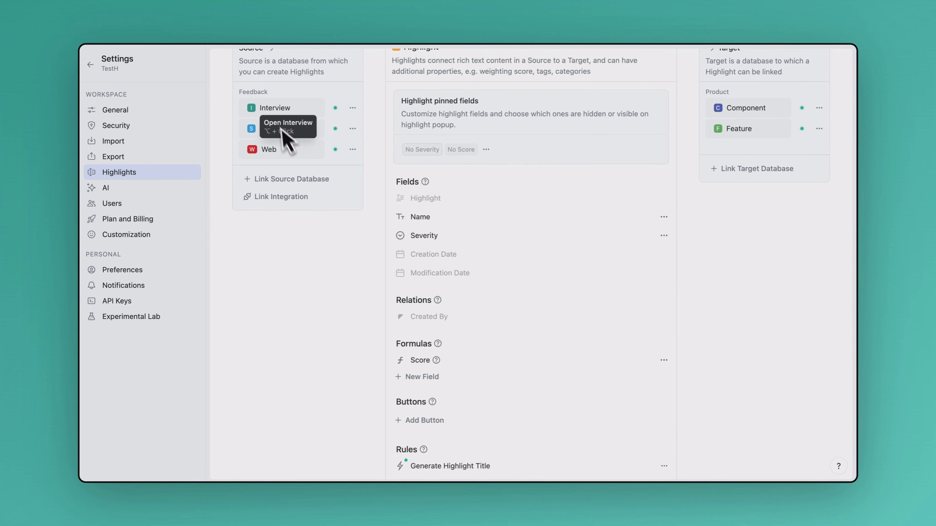
scroll(489, 191, "up", 1)
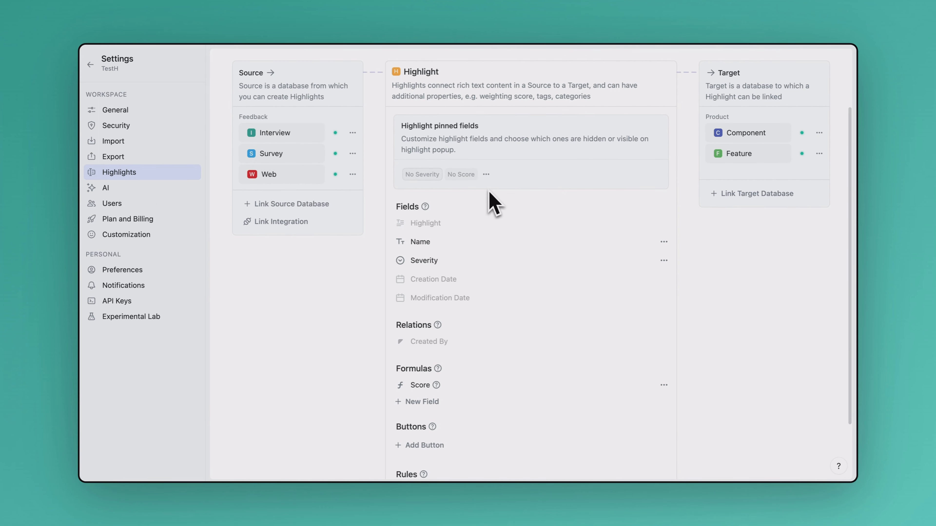
scroll(488, 191, "down", 3)
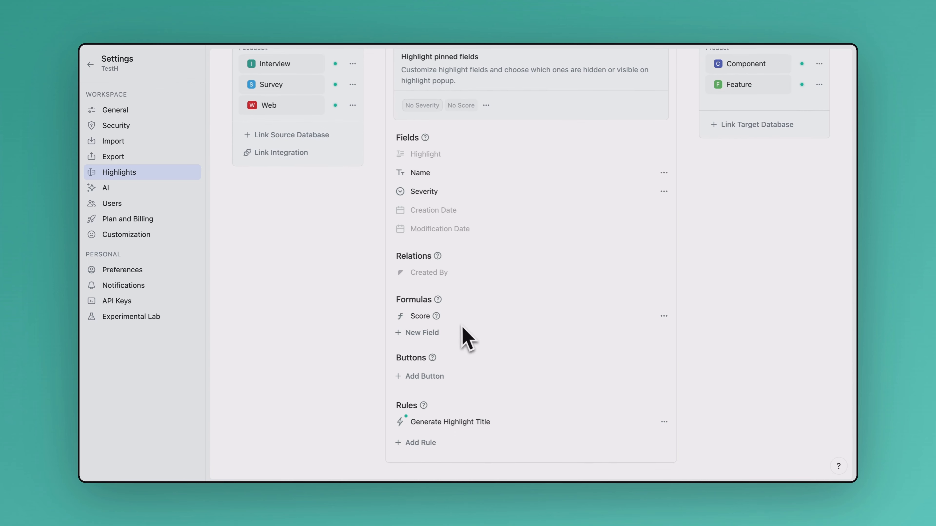
scroll(461, 331, "down", 1)
left_click(436, 328)
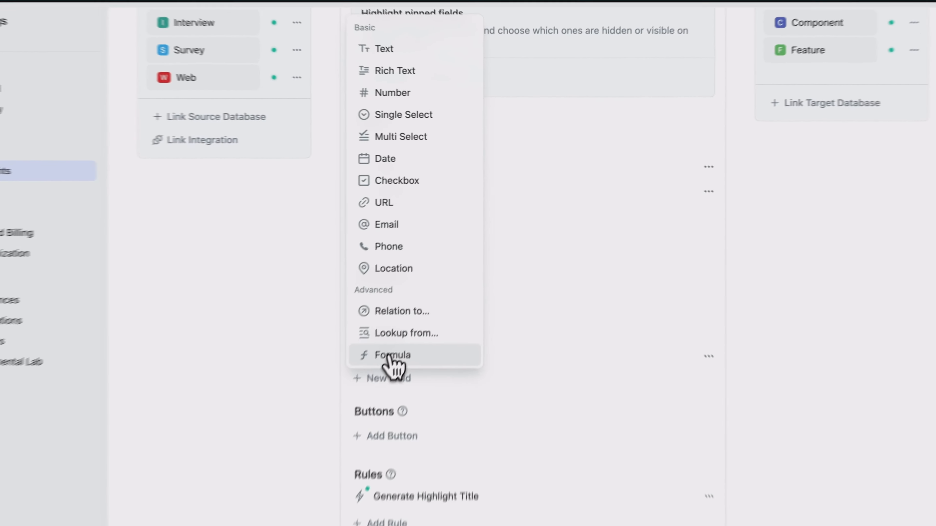
left_click(424, 311)
left_click(399, 323)
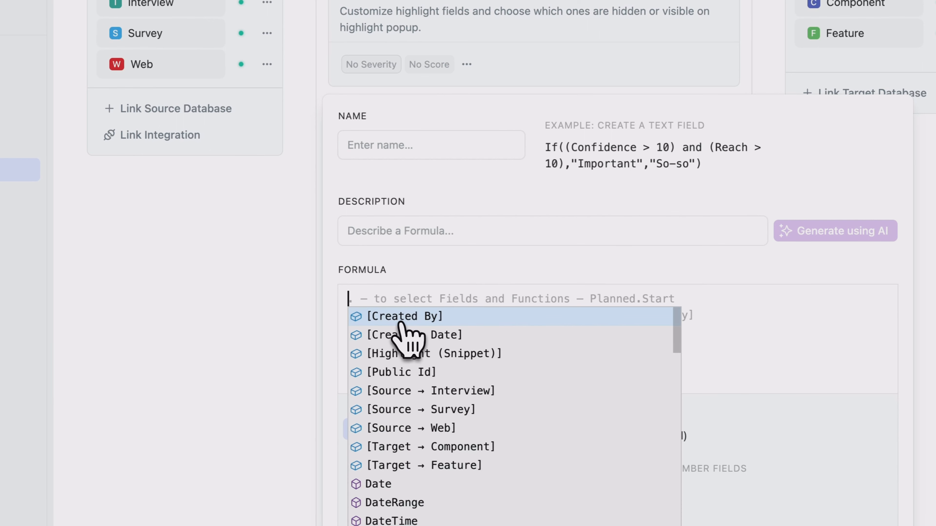
type("IfEmpty([Source → Interview].Company)")
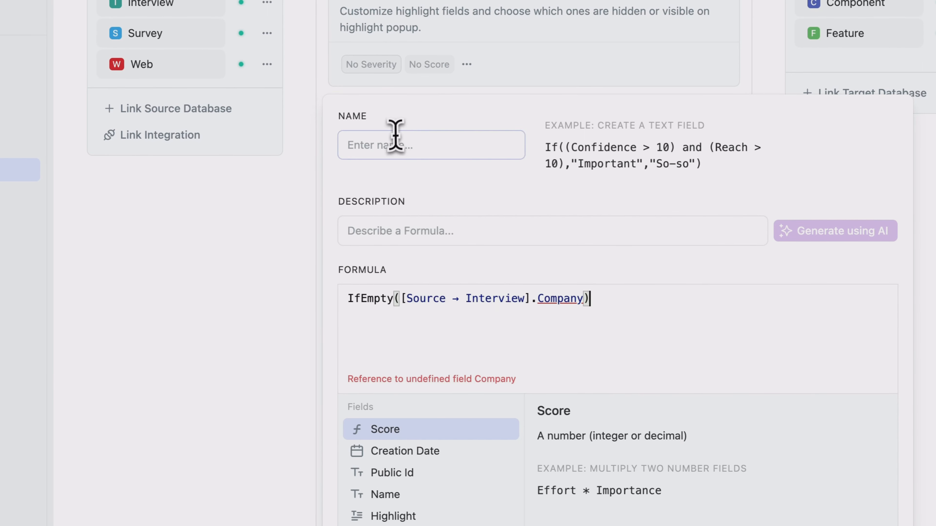
left_click(396, 144)
type("Source")
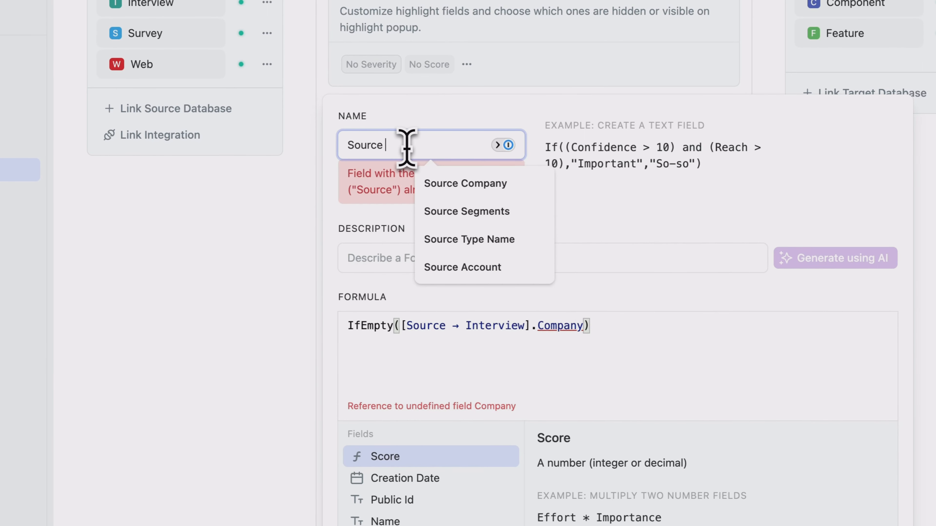
left_click(462, 183)
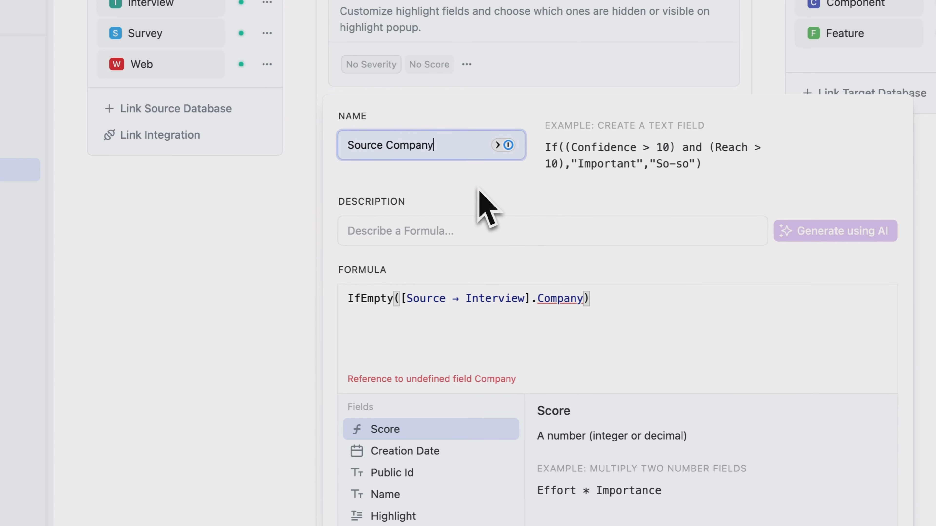
Change the formula to IfEmpty([Source → Interview].[Contact Associated Company]) and add the formula field
left_click(585, 297)
key("BackSpace")
key("BackSpace")
key("BackSpace")
key("BackSpace")
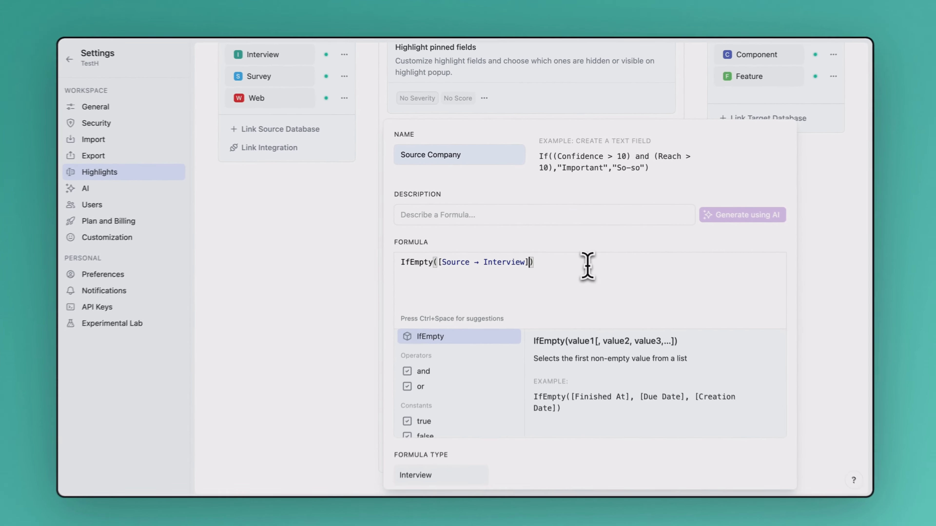
type(".a")
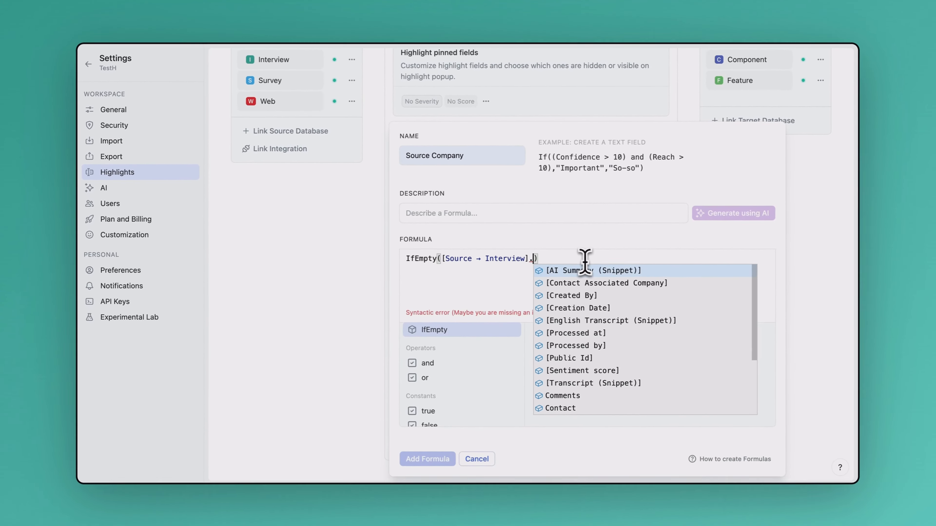
type("ss")
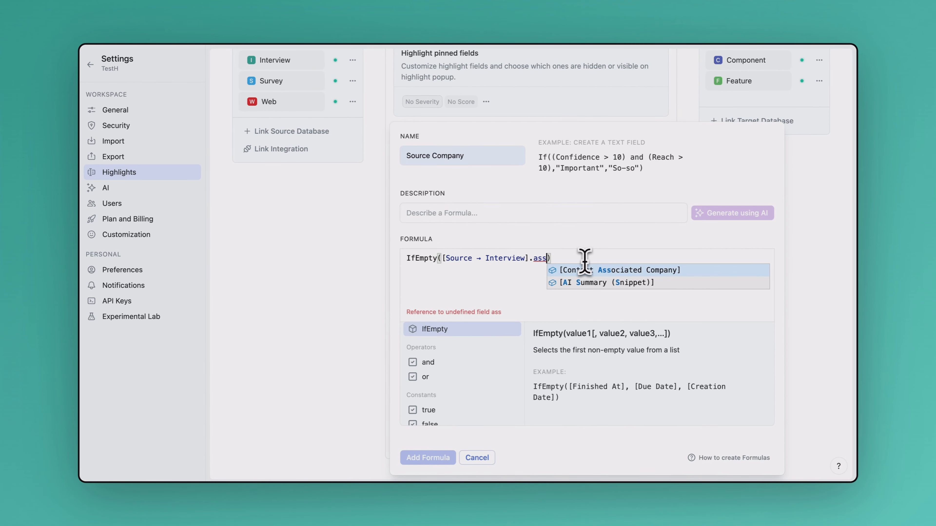
key("Return")
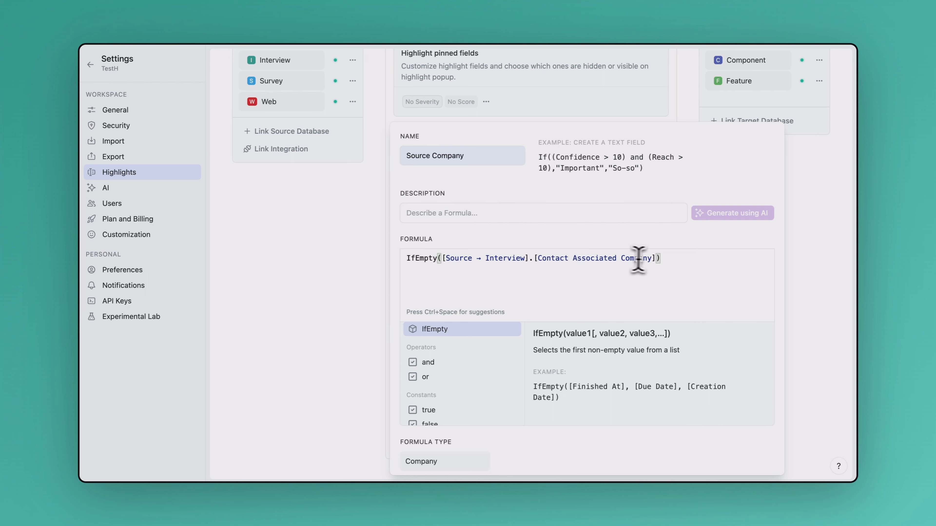
scroll(479, 405, "down", 2)
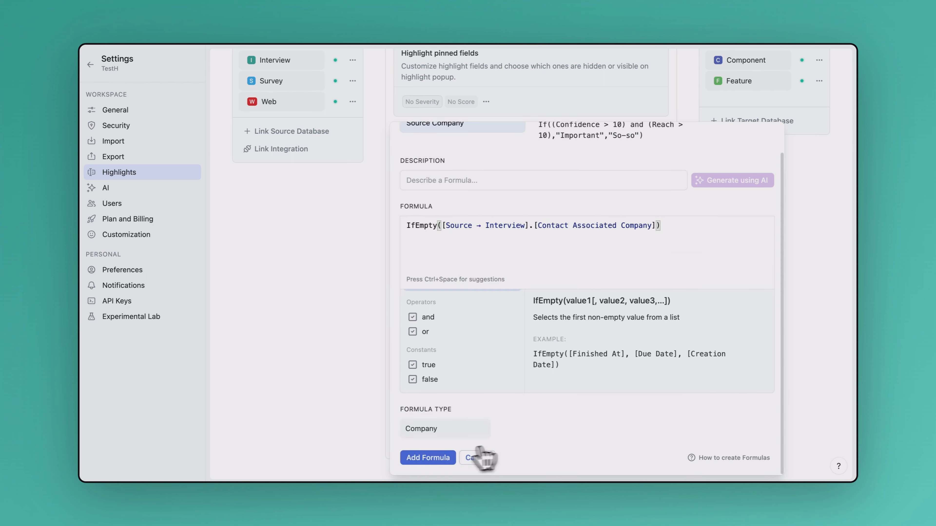
left_click(428, 458)
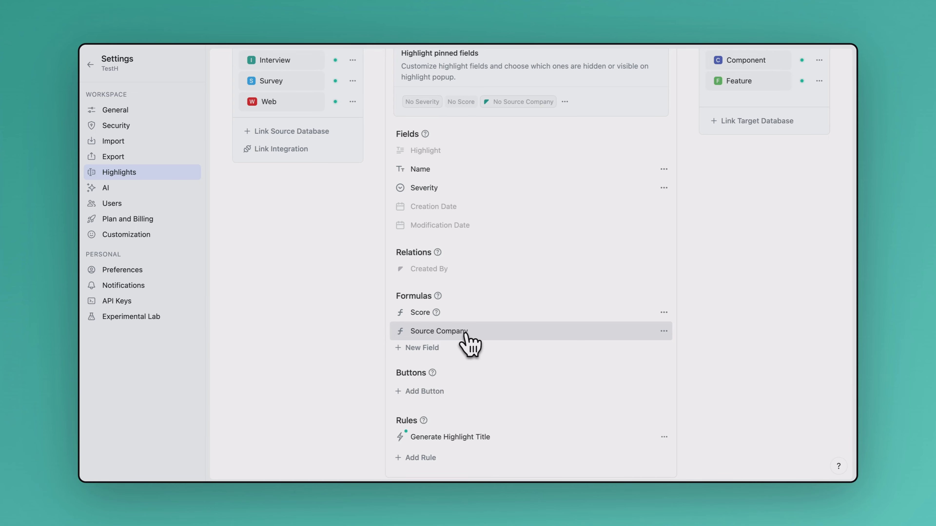
Create a new table view in the Feedback space that lists Highlight records
left_click(91, 65)
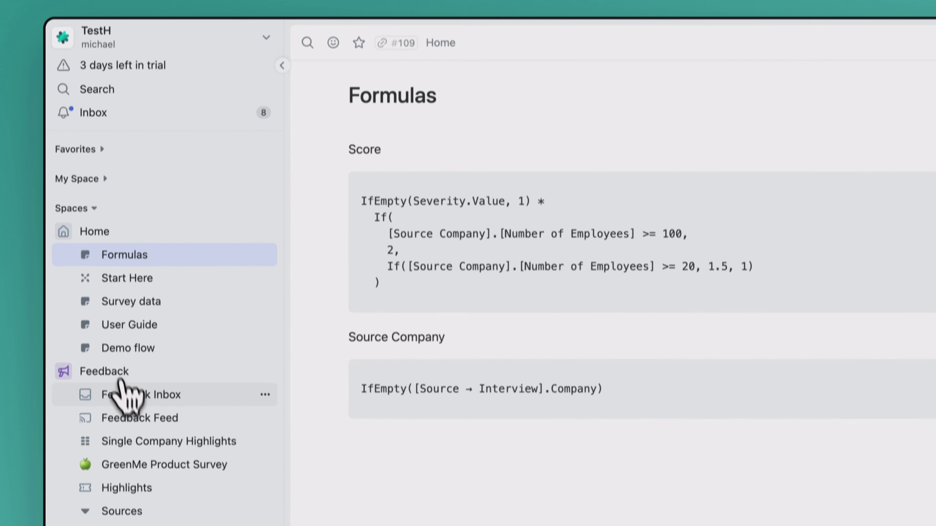
scroll(124, 414, "down", 1)
left_click(266, 336)
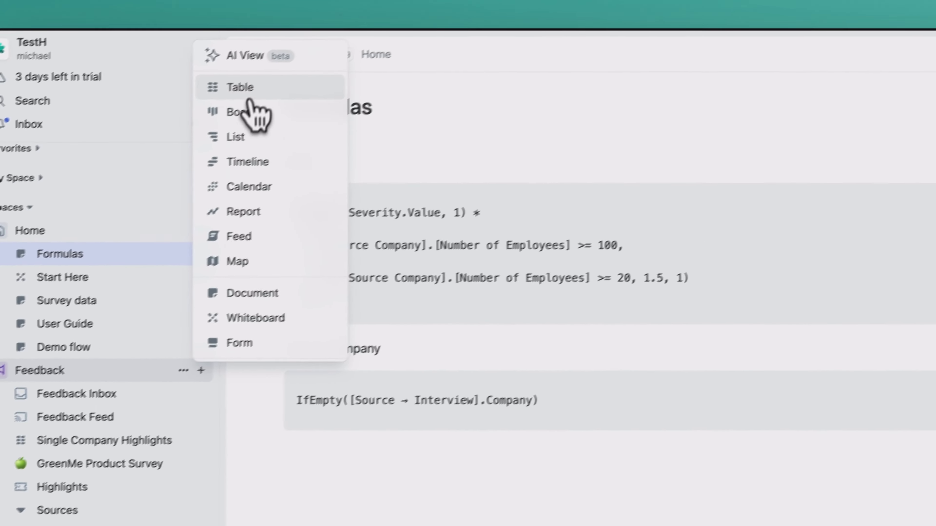
left_click(313, 51)
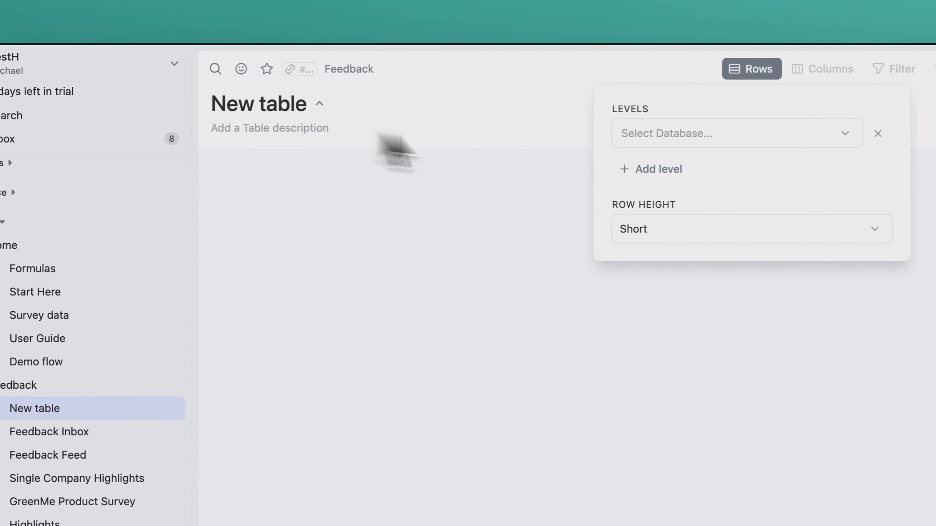
left_click(648, 135)
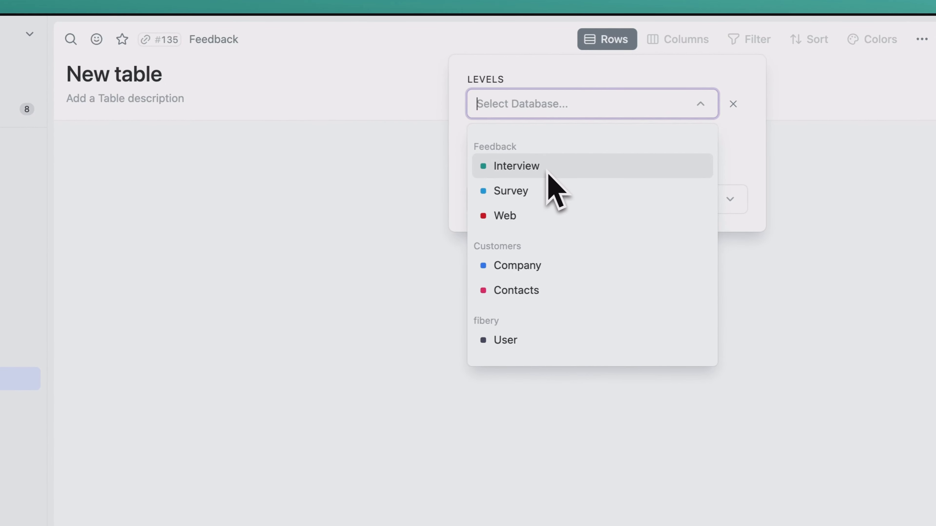
type("hi")
left_click(513, 167)
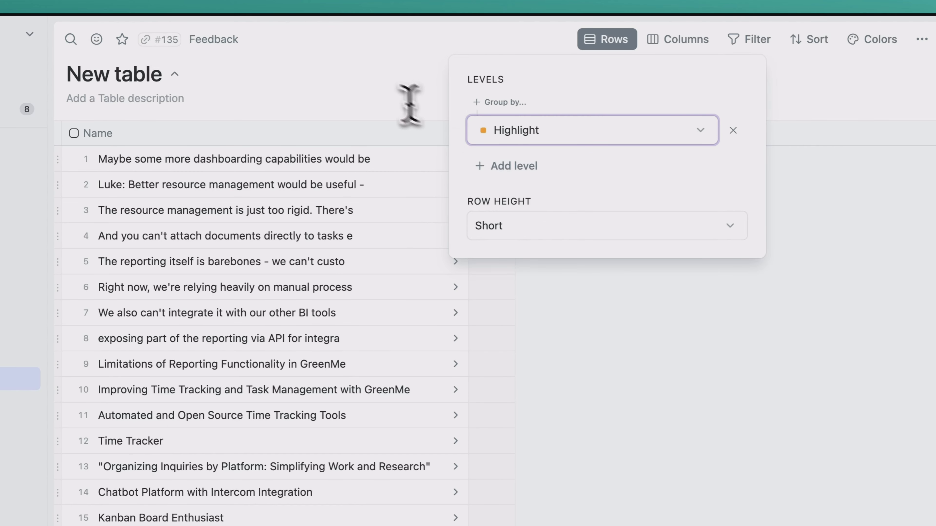
left_click(378, 92)
Show the Source Company column in the new table and widen it
left_click(492, 134)
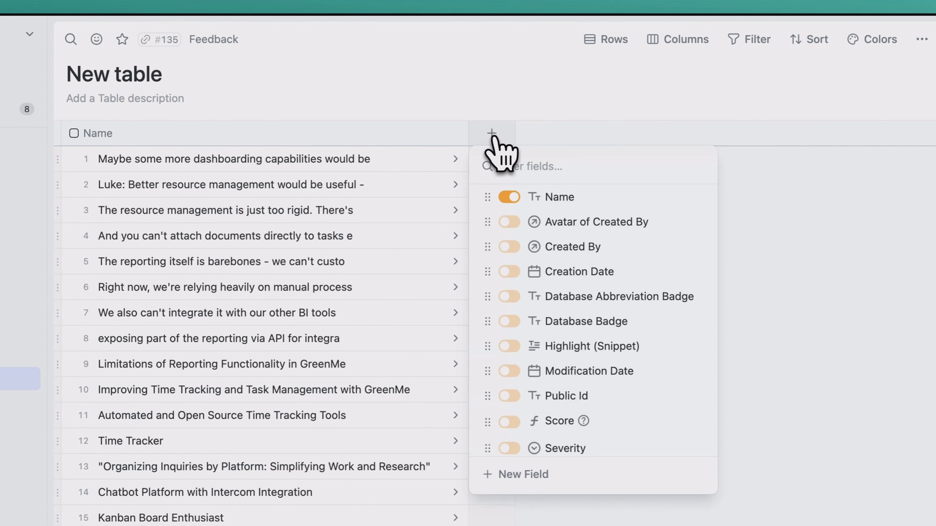
type("sou")
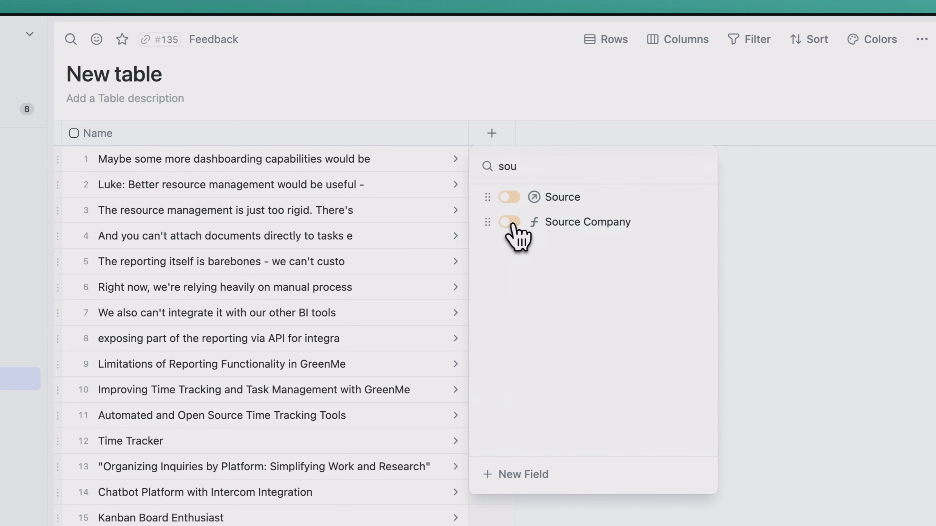
left_click(510, 222)
left_click(579, 101)
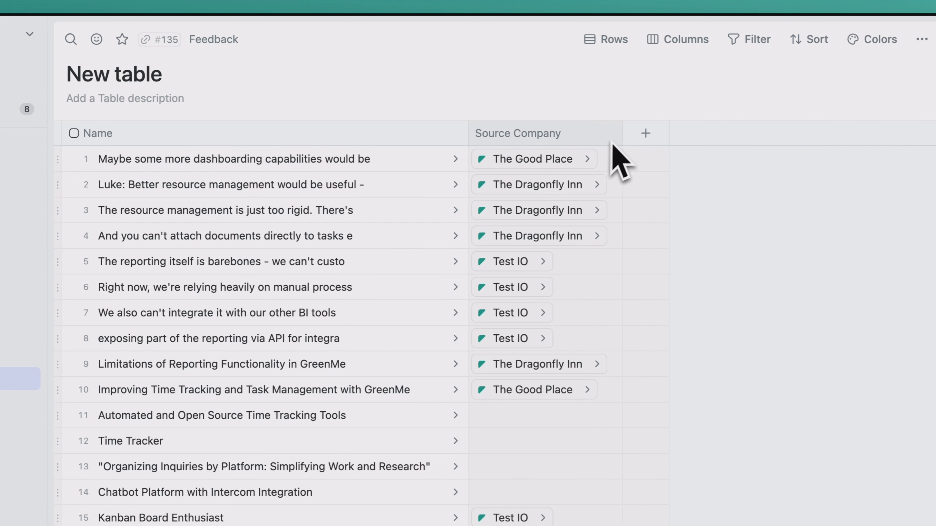
left_click_drag(622, 136, 728, 136)
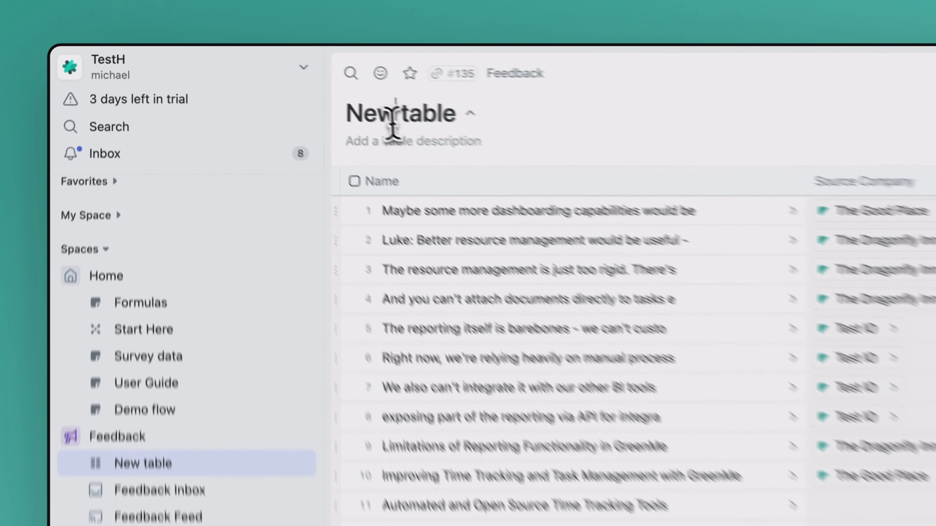
Rename the new table to Highlights for a Company
triple_click(277, 84)
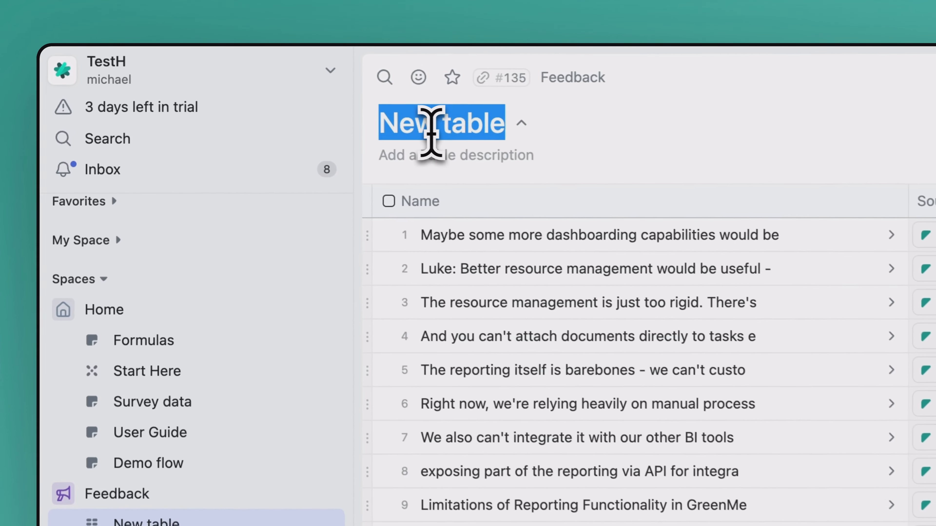
type("Highlights for a Company")
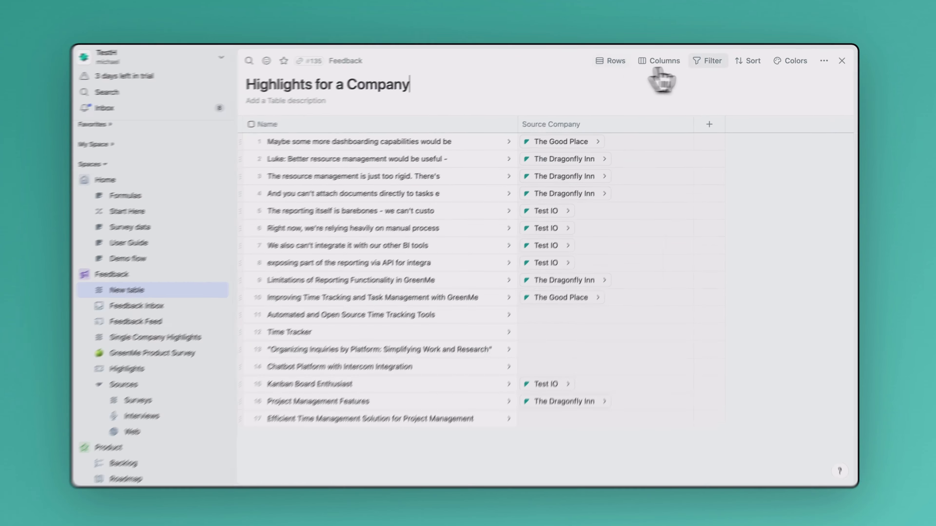
Add a global filter so the table shows only highlights whose Source Company is Test IO
left_click(708, 60)
left_click(553, 107)
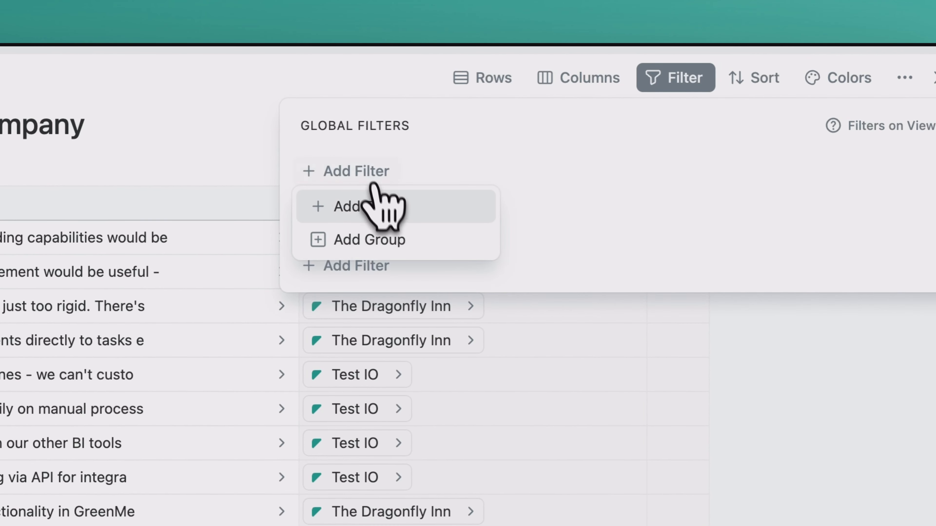
left_click(382, 203)
left_click(447, 179)
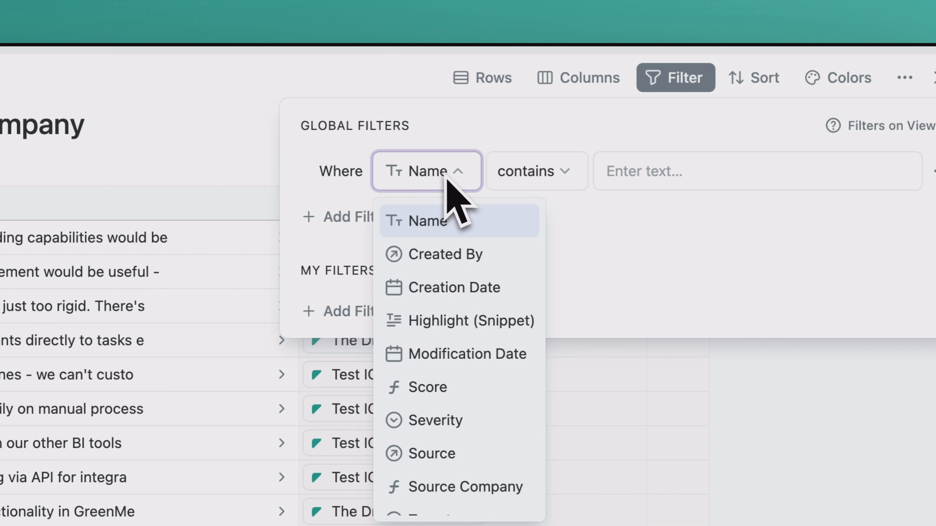
type("s")
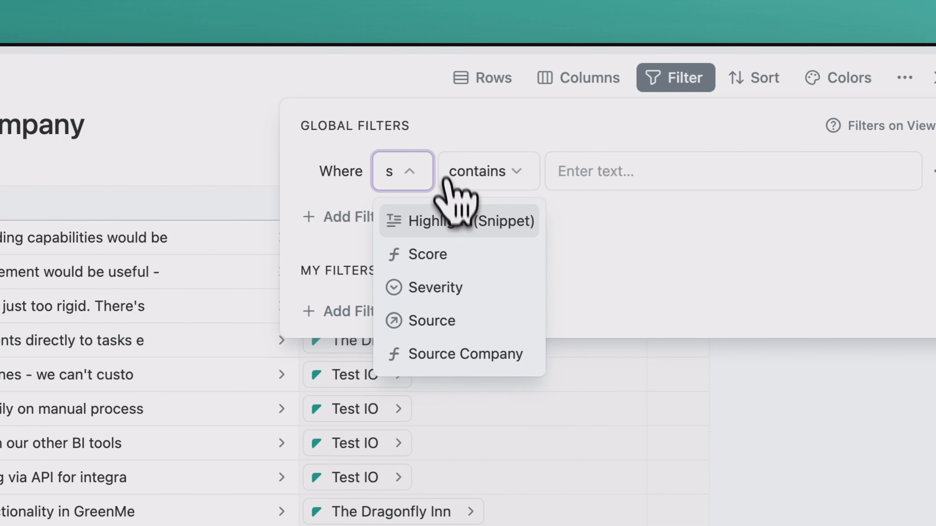
left_click(447, 353)
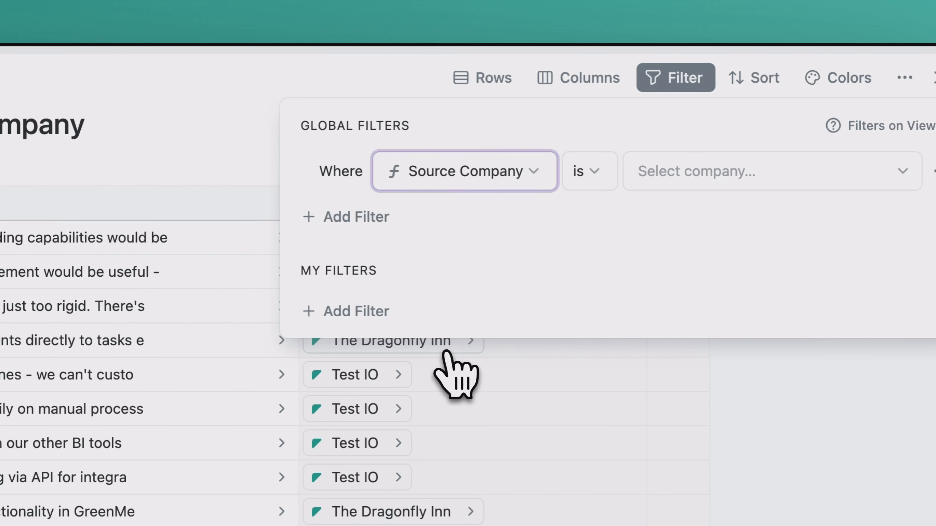
left_click(639, 176)
left_click(686, 254)
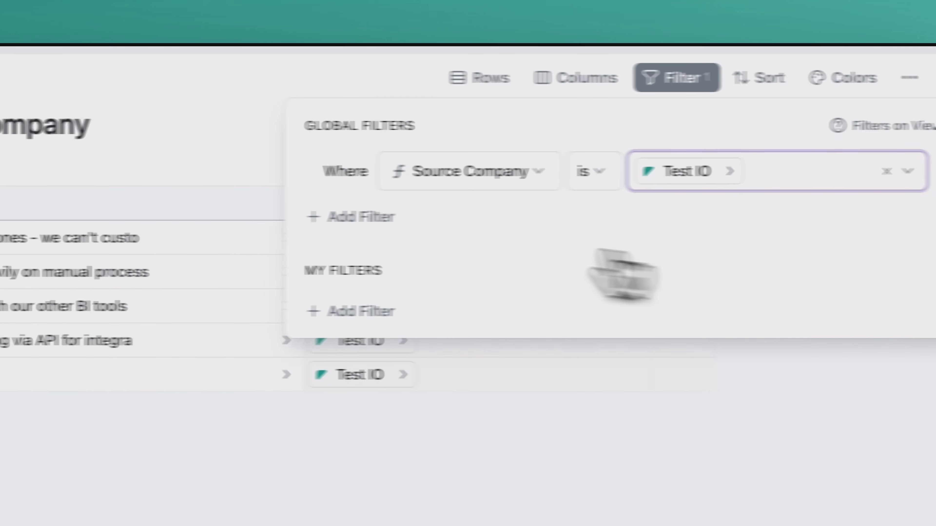
left_click(155, 156)
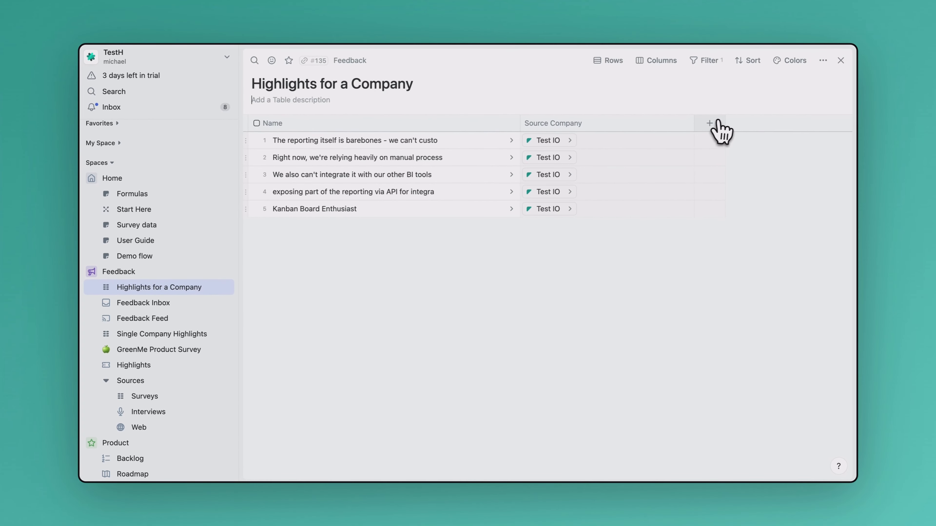
Show the Severity column in the table
left_click(717, 121)
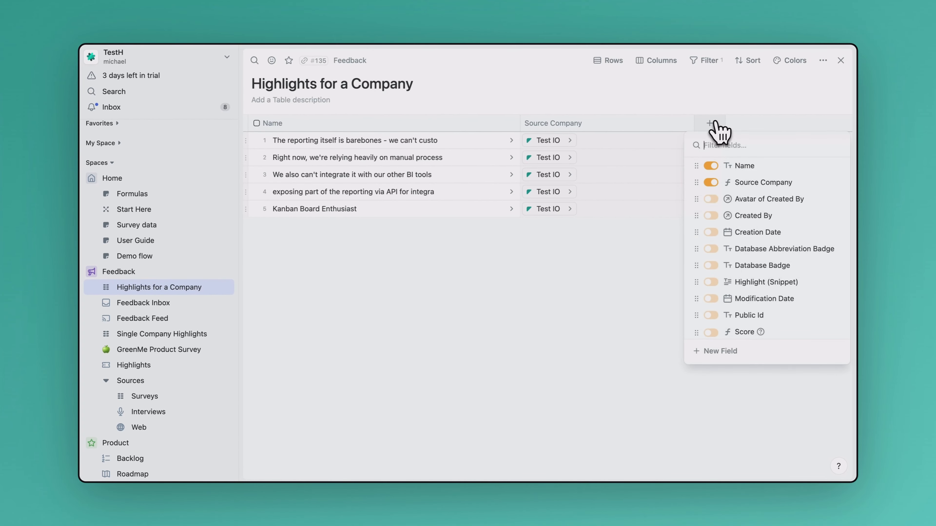
type("se")
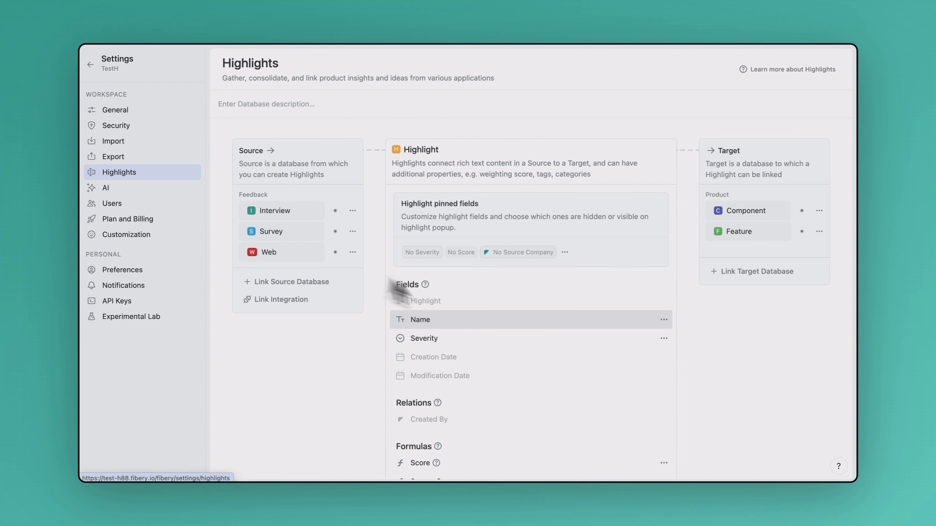
Rewrite the Highlight Score formula to multiply IfEmpty(Severity.Value, 1) by 2 for 100+ employees, 1.5 for 20+, else 1, and save
scroll(442, 306, "down", 5)
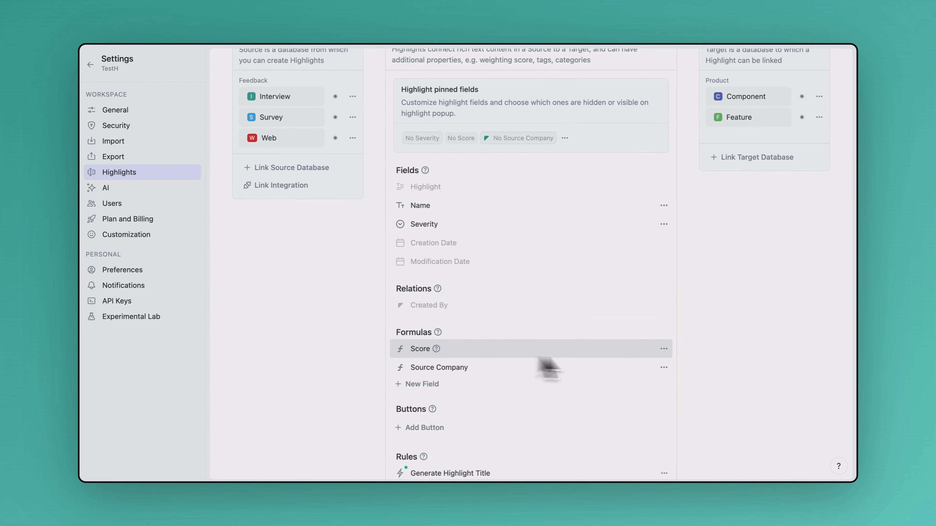
left_click(664, 349)
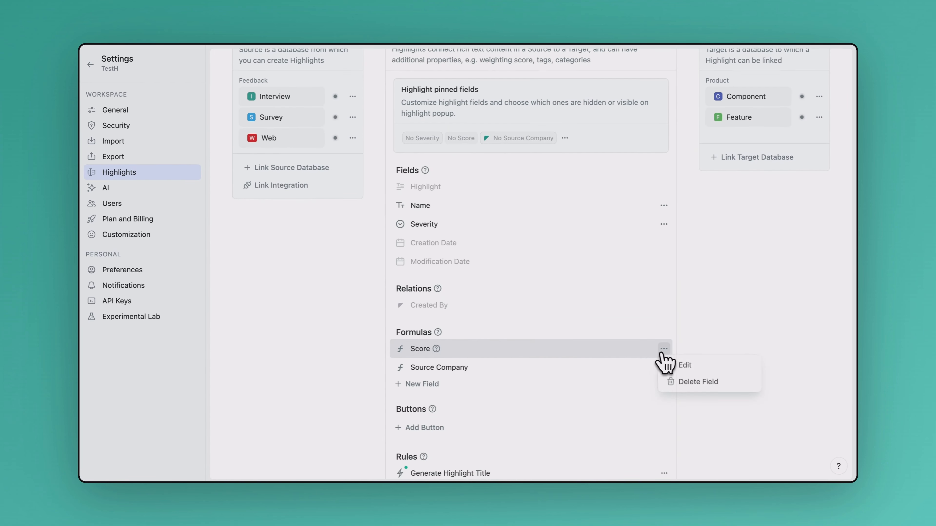
left_click(678, 370)
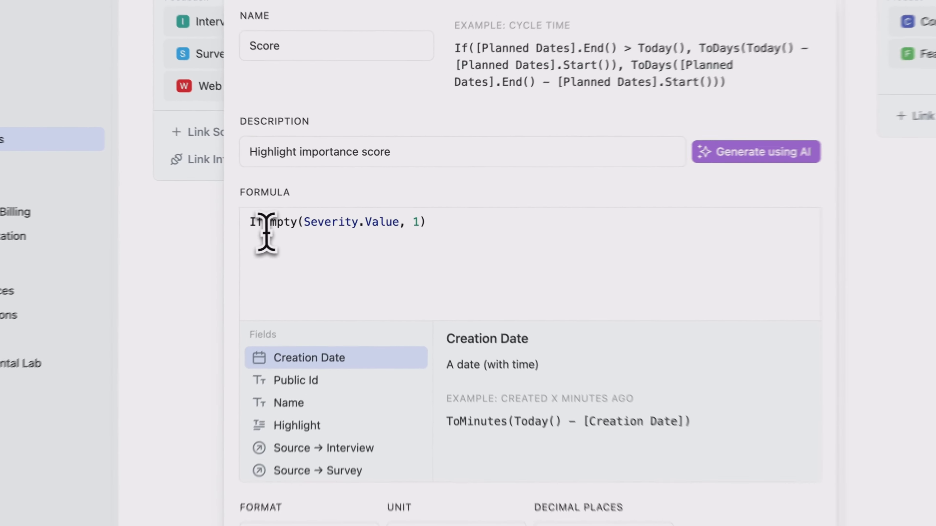
left_click(454, 224)
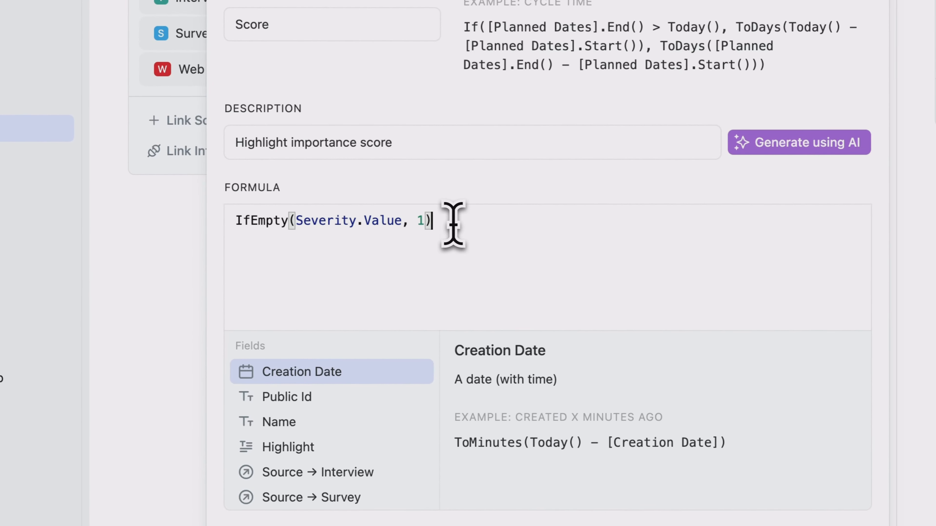
key("Return")
type("IfEmpty(Severity.Value, 1) *   If(     [Source Company].[Number of Employees] >= 100,     2,     If([Source Company].[Number of Employees] >= 20, 1.5, 1)   )")
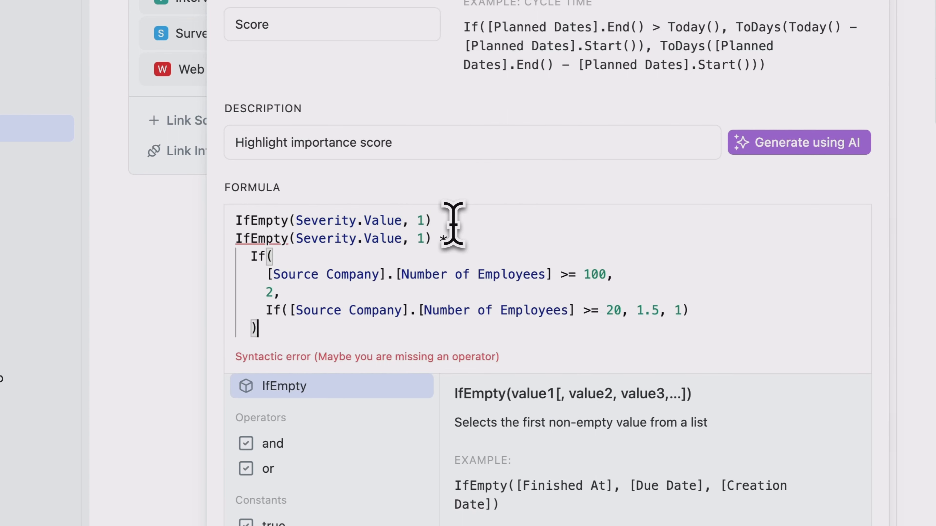
left_click(456, 221)
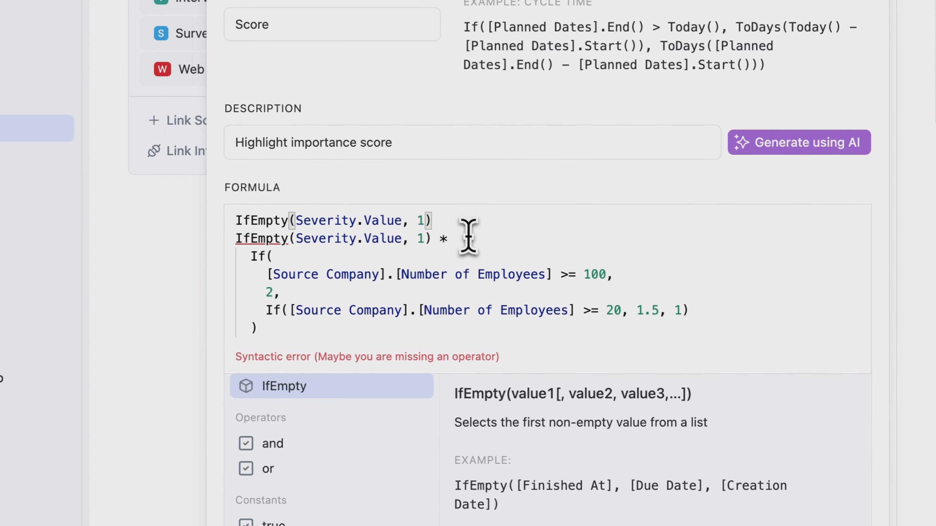
key("shift+Home")
key("Delete")
key("Delete")
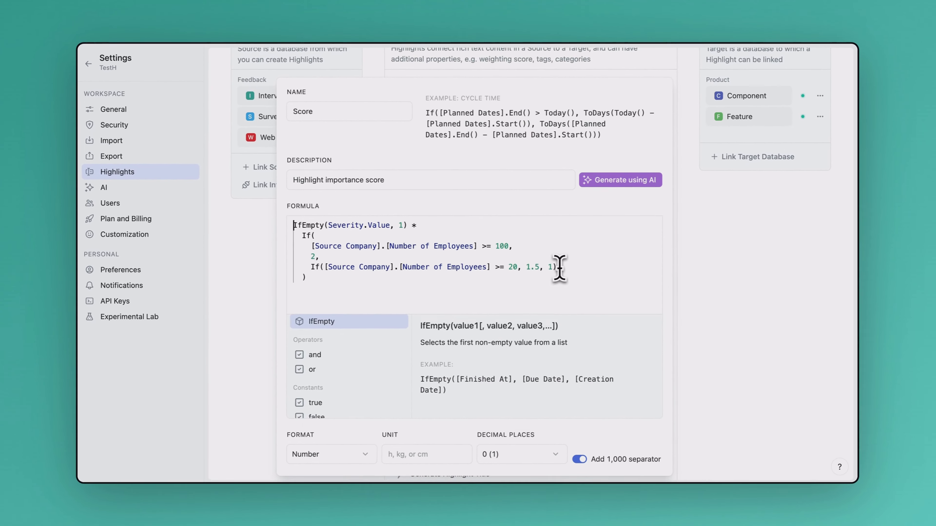
left_click(324, 458)
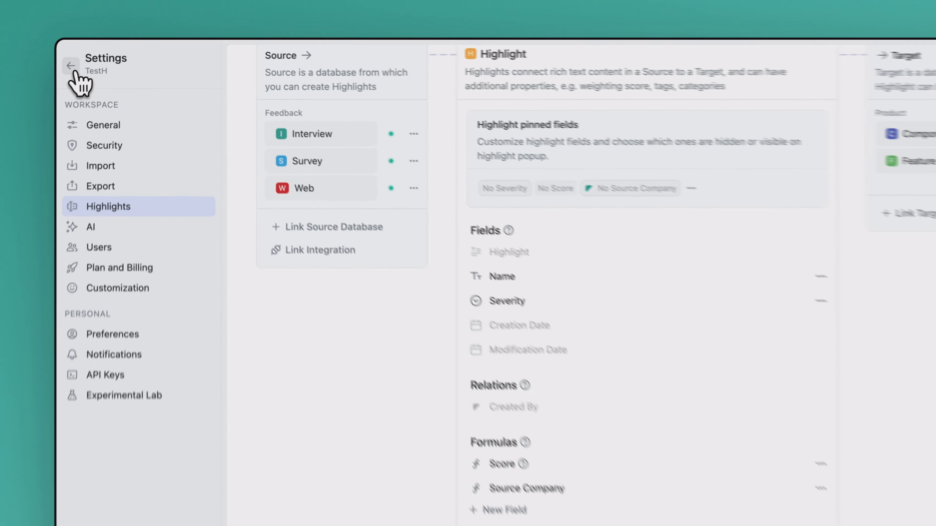
left_click(73, 68)
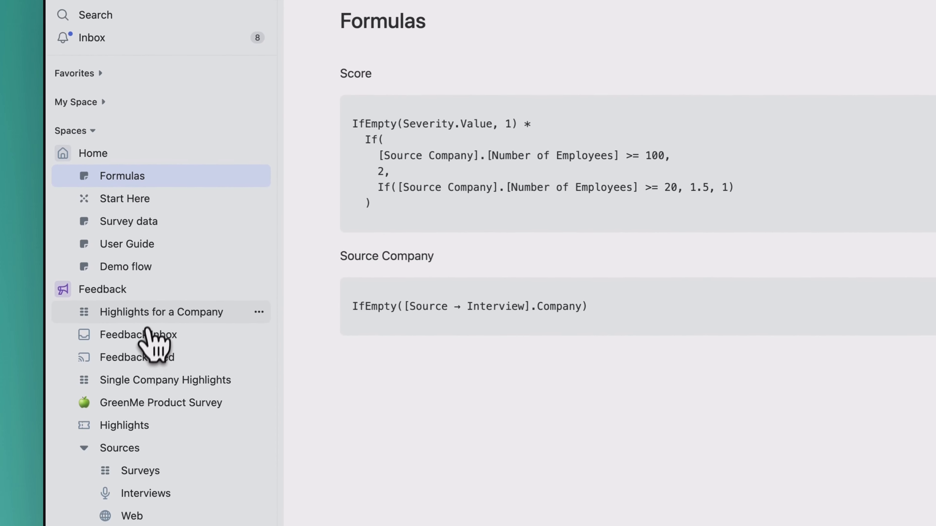
Return to the Highlights for a Company table and add the Score column
left_click(151, 322)
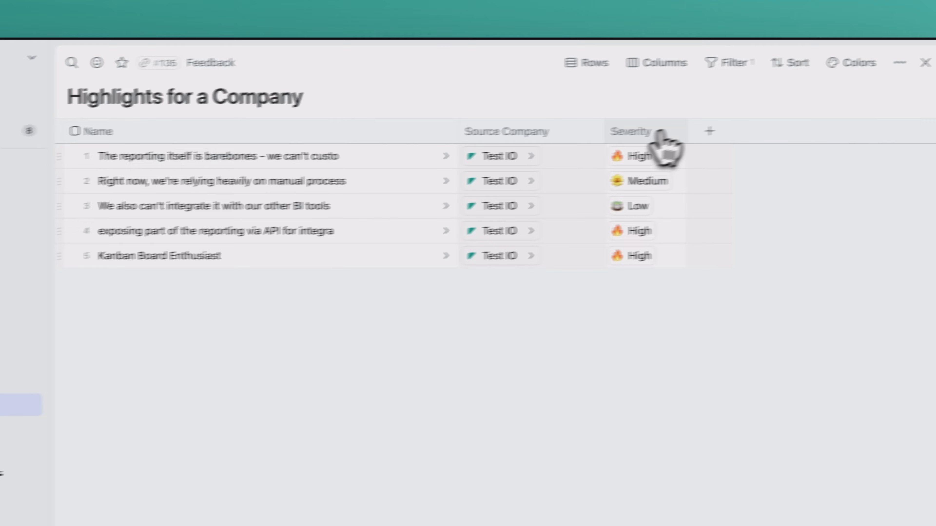
left_click(709, 132)
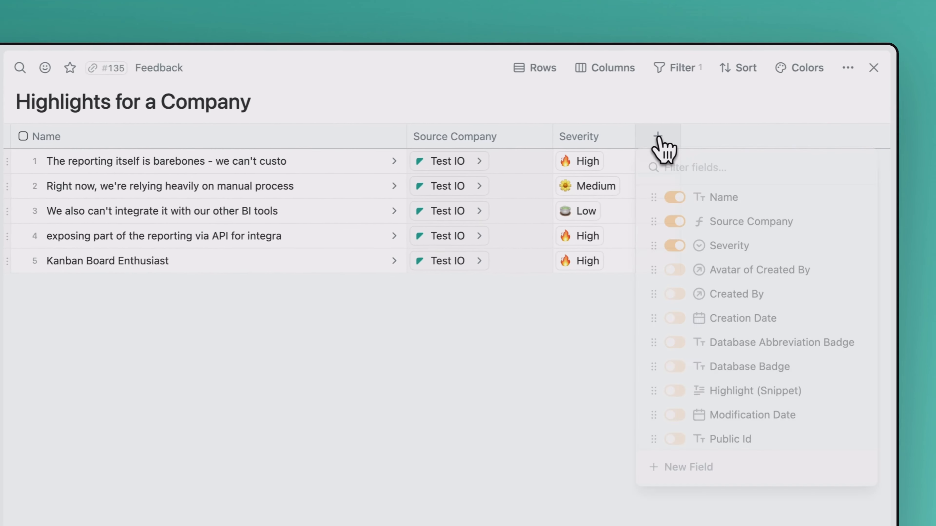
type("sco")
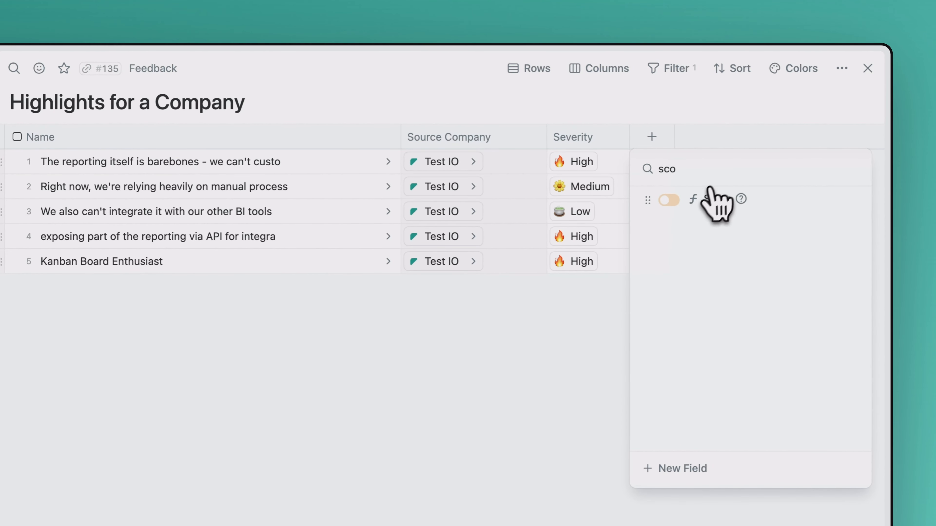
left_click(668, 200)
left_click(704, 115)
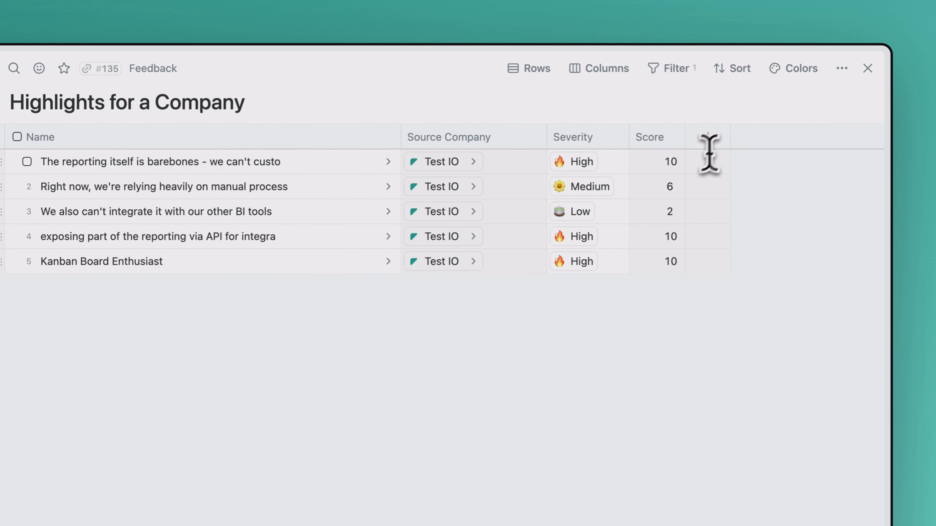
mouse_move(677, 162)
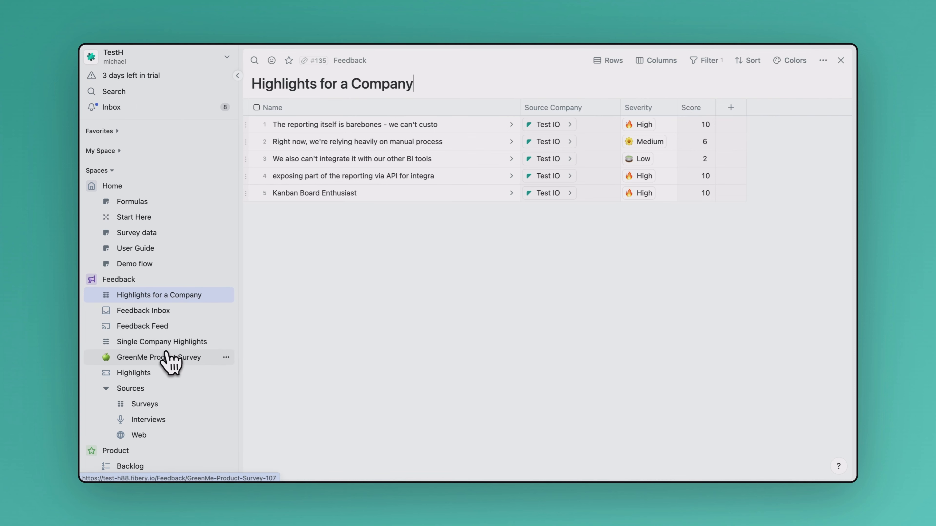
Open the Product Backlog view and inspect the Priority Score column's formula
scroll(168, 354, "down", 3)
left_click(129, 386)
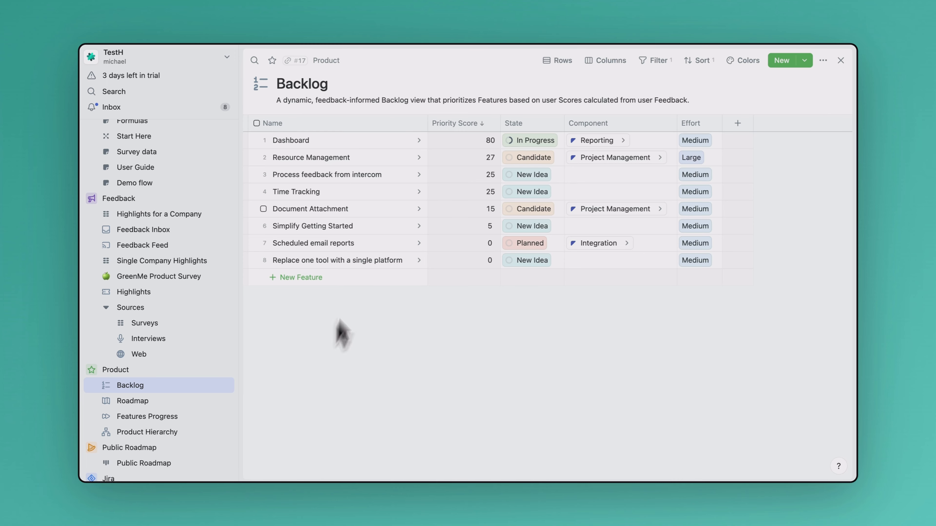
mouse_move(471, 130)
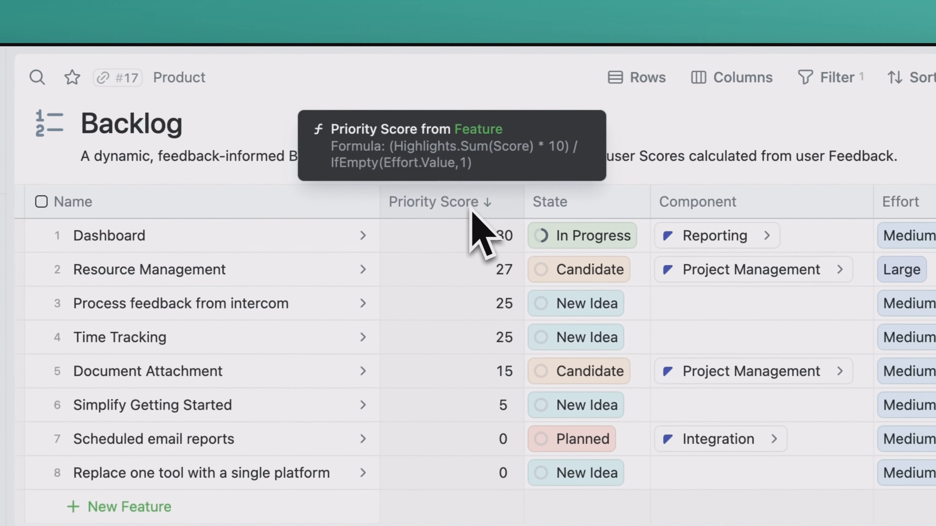